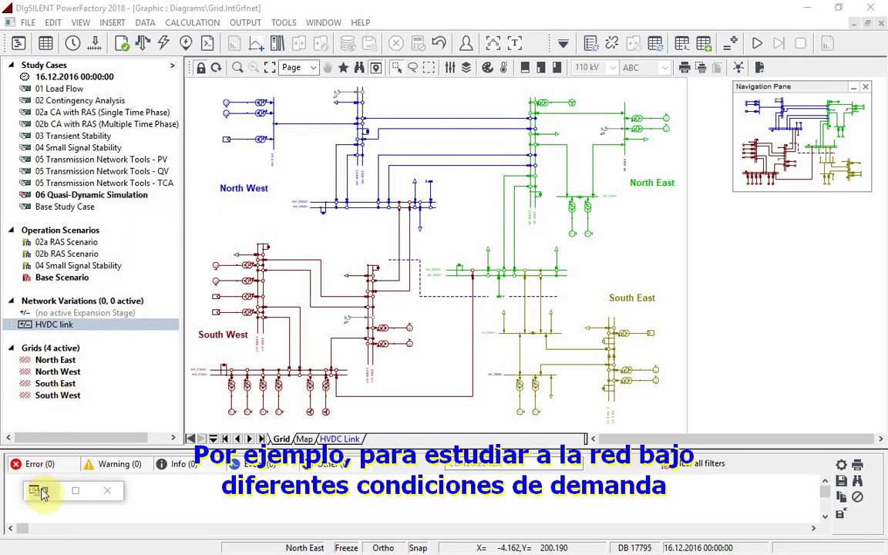
- In the Data Manager, expand Transmission System > Library > Operational Library > Characteristics > Loads
{"action": "double_click", "coordinate": [43, 493]}
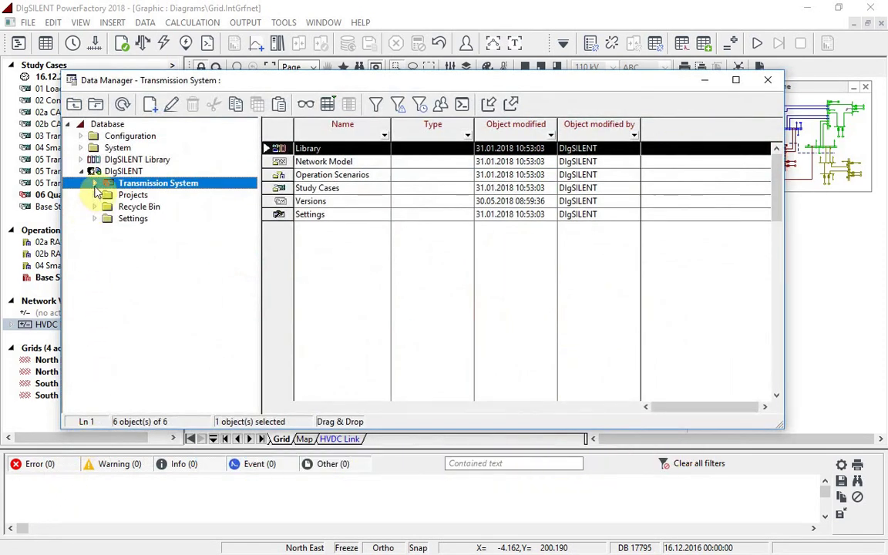
{"action": "left_click", "coordinate": [94, 183]}
{"action": "left_click", "coordinate": [109, 196]}
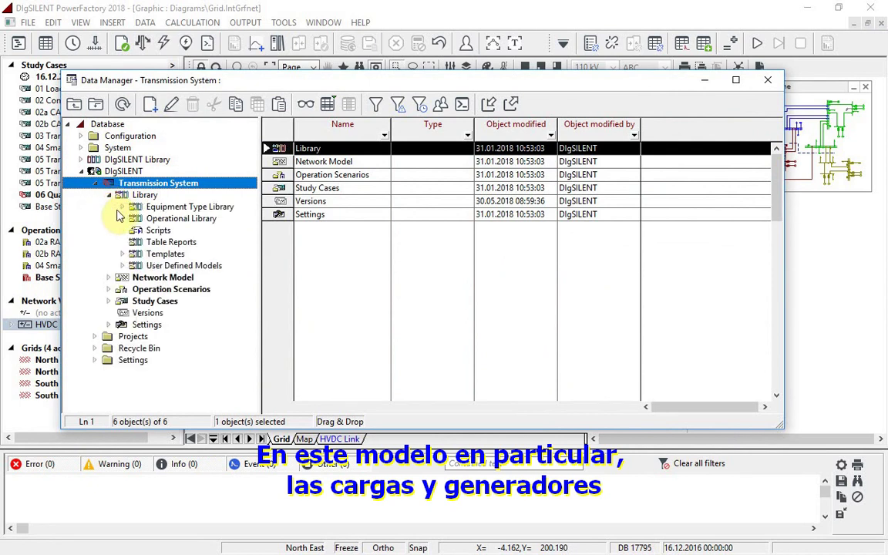
{"action": "left_click", "coordinate": [122, 219]}
{"action": "left_click", "coordinate": [137, 242]}
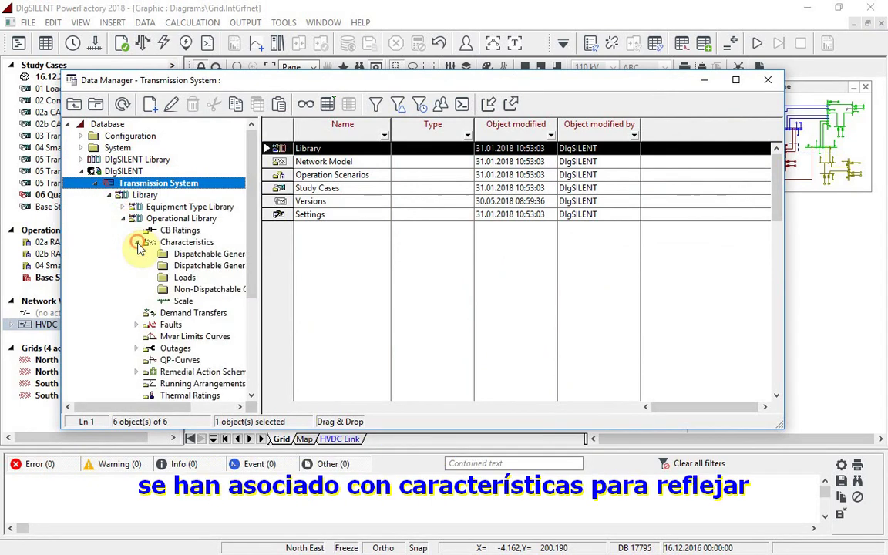
{"action": "left_click", "coordinate": [171, 277]}
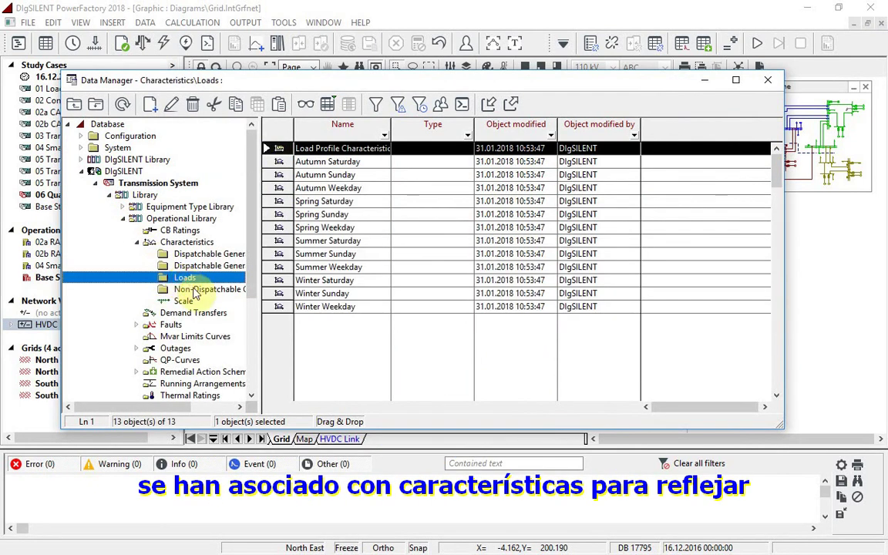
- View the Winter Weekday profile on its Diagram page, then close the Data Manager
{"action": "double_click", "coordinate": [279, 307]}
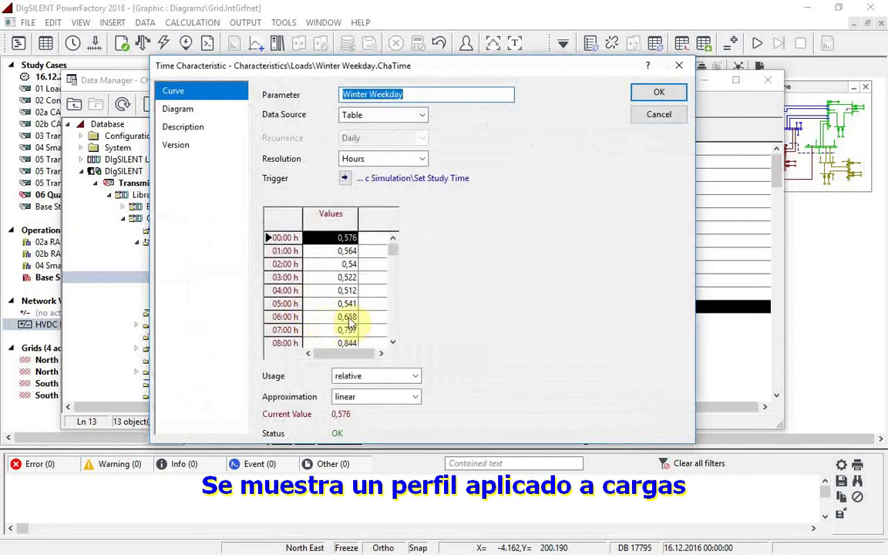
{"action": "left_click", "coordinate": [179, 110]}
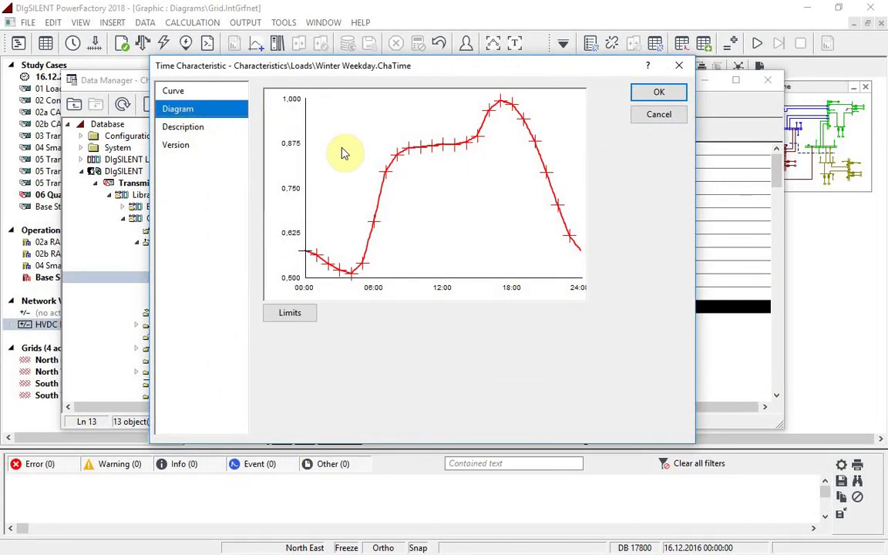
{"action": "left_click", "coordinate": [664, 93]}
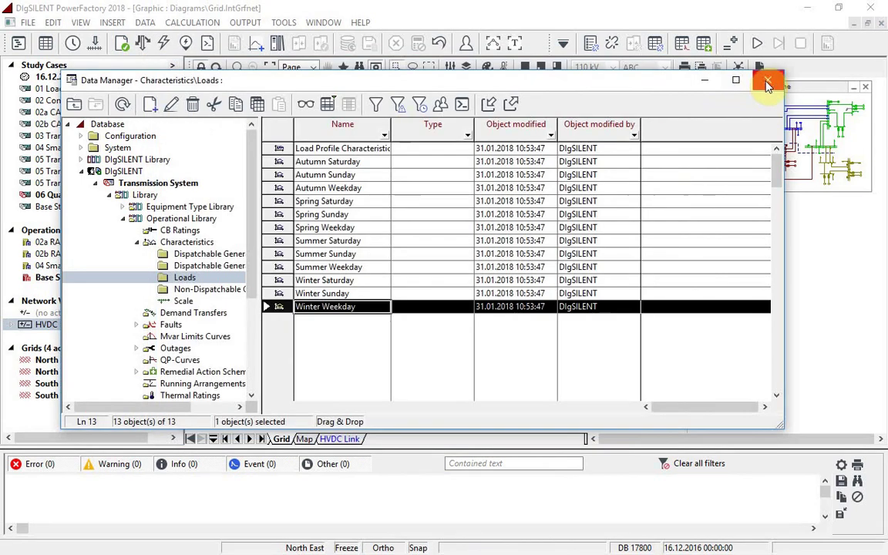
- Switch the toolbar selector to the Quasi-Dynamic Simulation tool set
{"action": "left_click", "coordinate": [768, 81]}
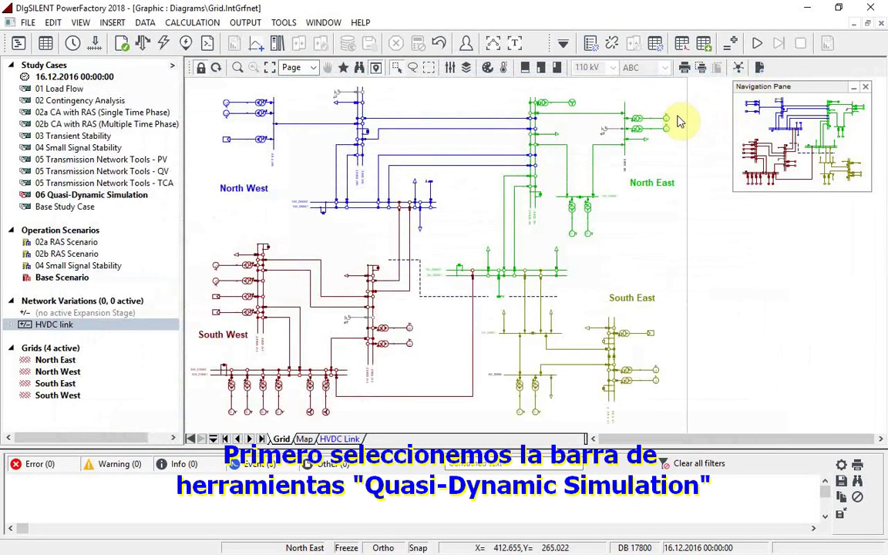
{"action": "left_click", "coordinate": [564, 43]}
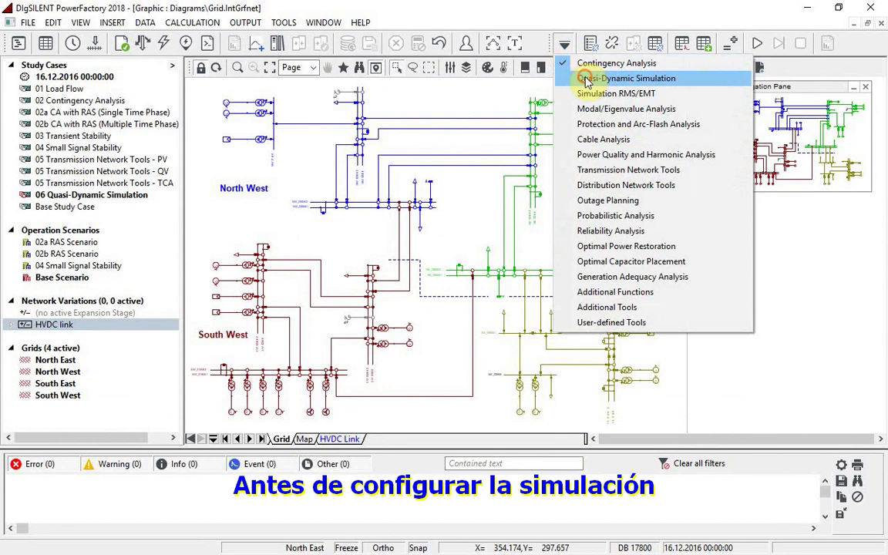
{"action": "left_click", "coordinate": [586, 79]}
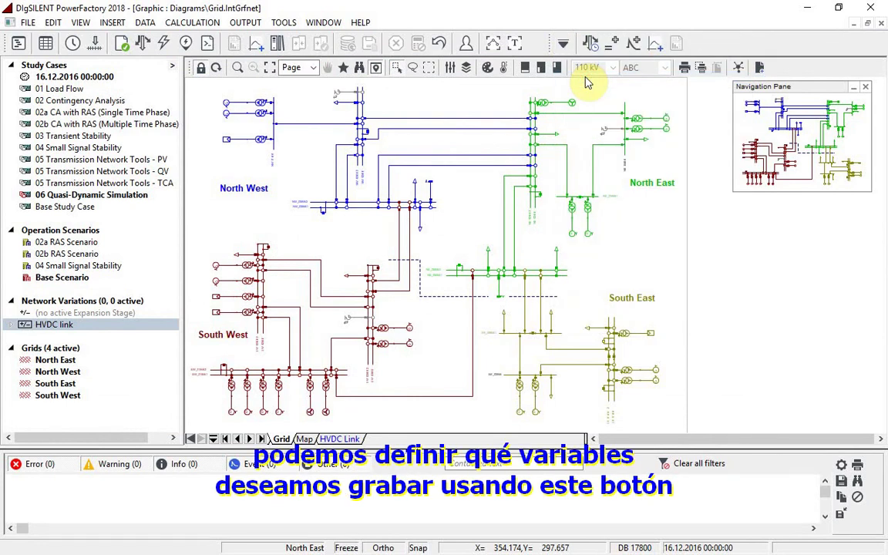
- Review the AC balanced Terminals variable set, keeping the default m:u recording
{"action": "left_click", "coordinate": [591, 43]}
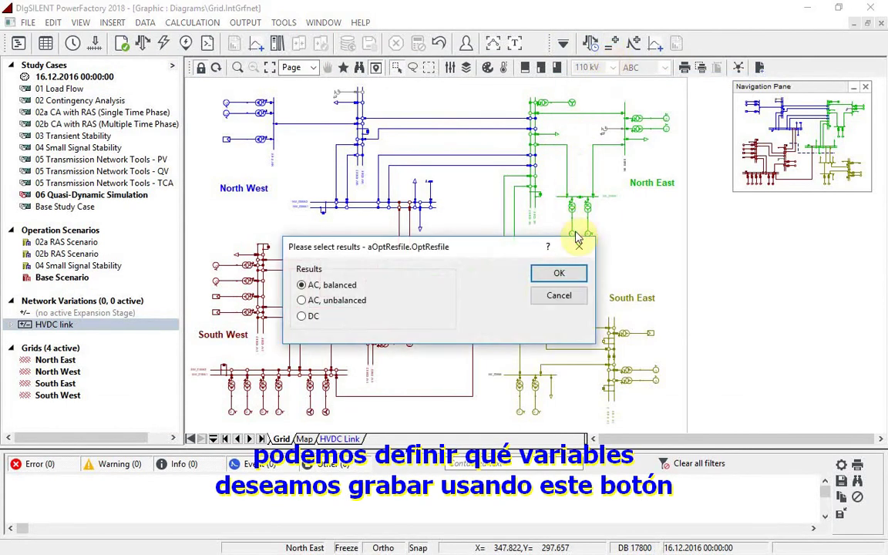
{"action": "left_click", "coordinate": [561, 274]}
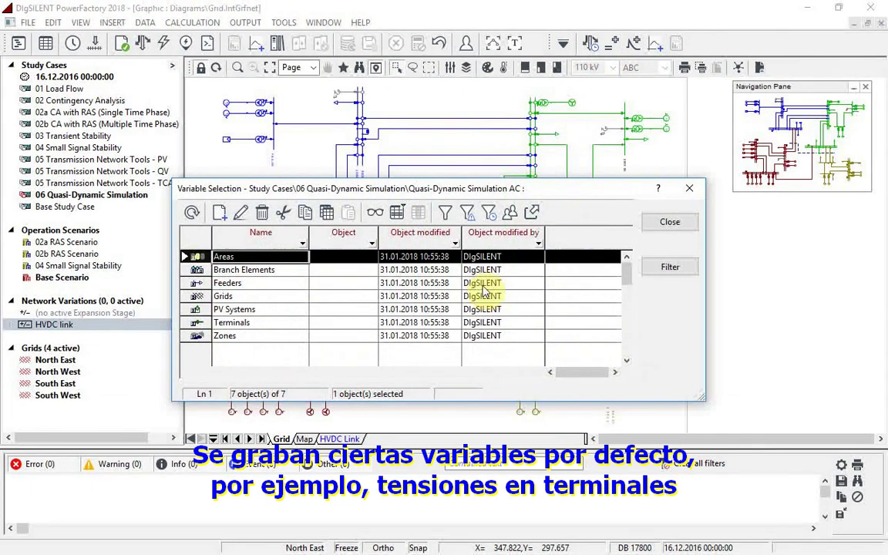
{"action": "left_click", "coordinate": [202, 324]}
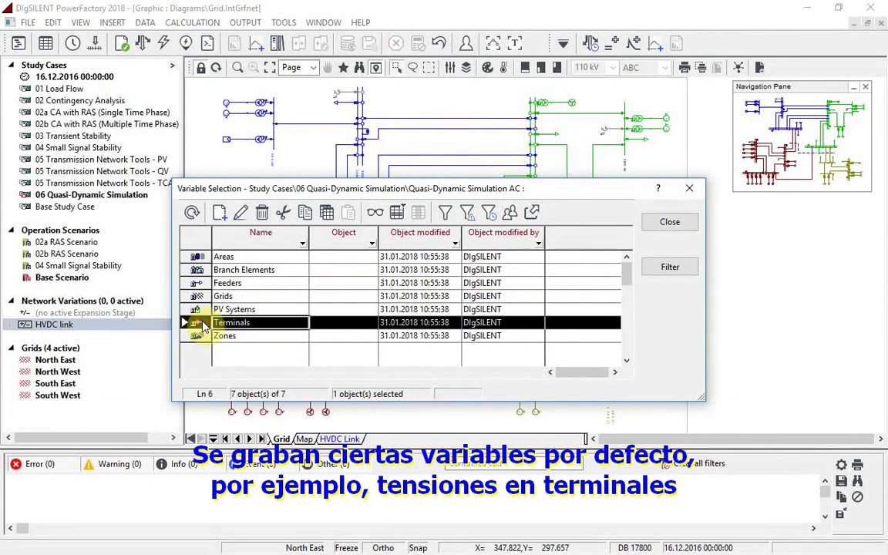
{"action": "double_click", "coordinate": [202, 324]}
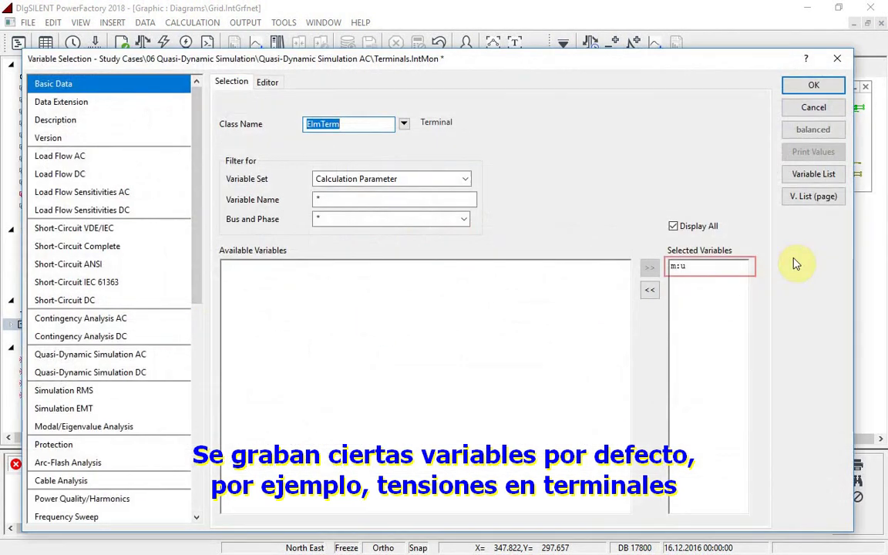
{"action": "left_click", "coordinate": [814, 84]}
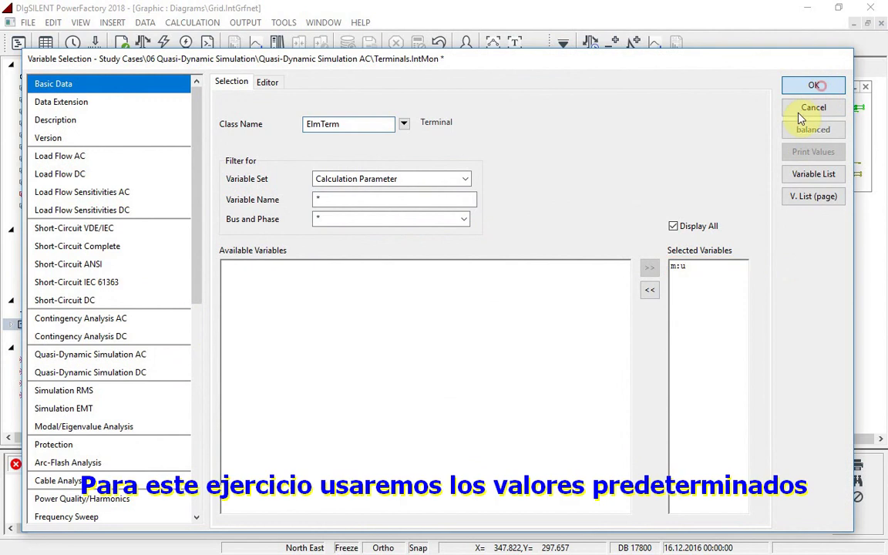
{"action": "left_click", "coordinate": [671, 222]}
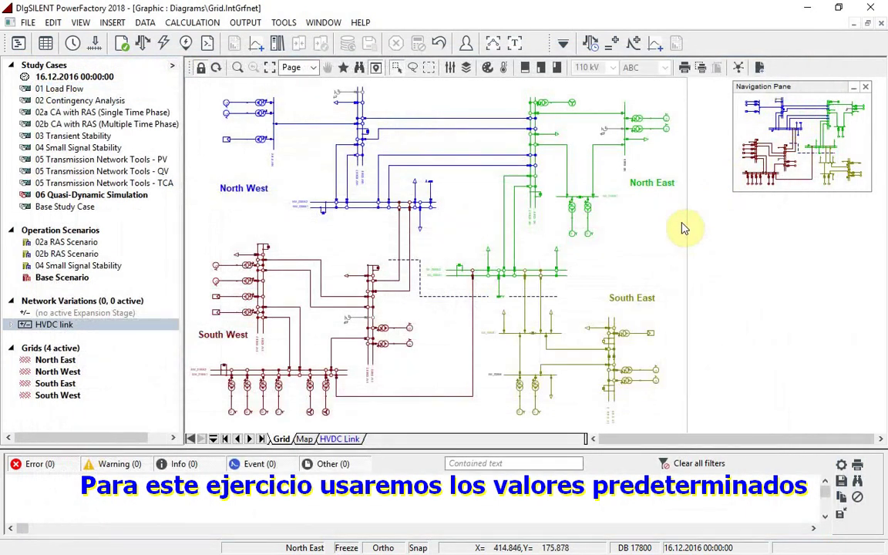
- Execute an AC balanced quasi-dynamic simulation for Complete Day 16.12.2016 at 1 Hours steps
{"action": "left_click", "coordinate": [592, 44]}
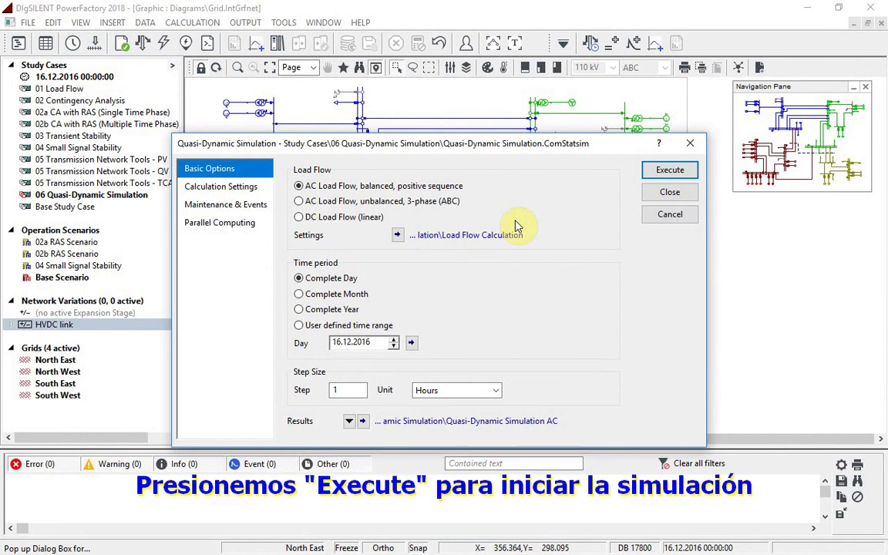
{"action": "left_click", "coordinate": [682, 174]}
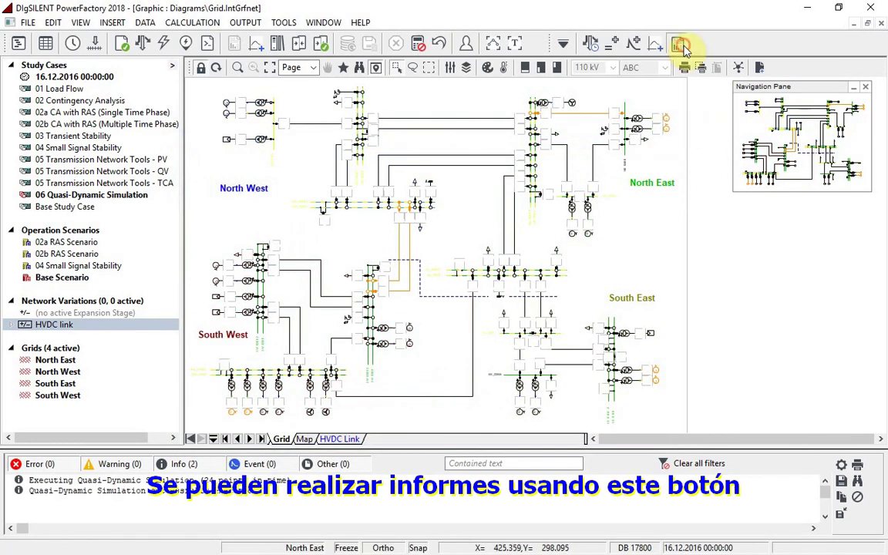
- Generate a simulation report with Voltage Ranges only, leaving Loading Ranges out
{"action": "left_click", "coordinate": [678, 45]}
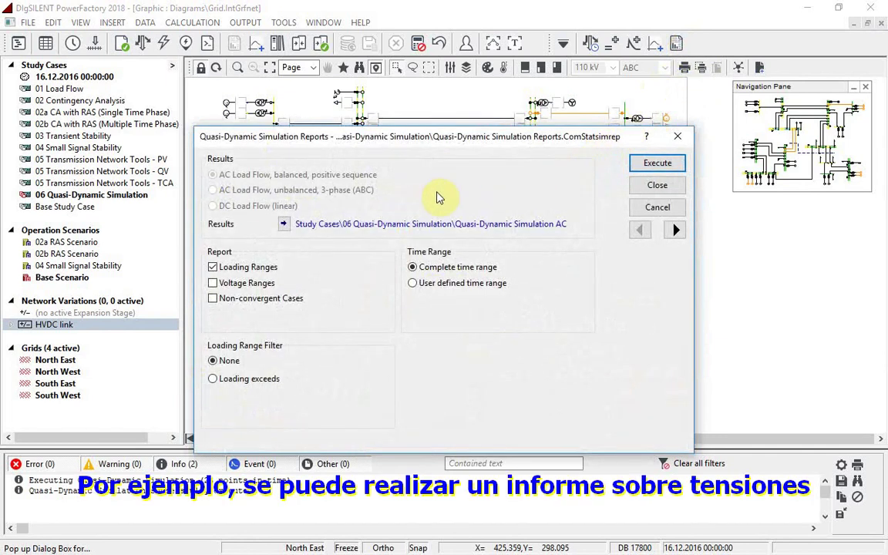
{"action": "left_click", "coordinate": [213, 283]}
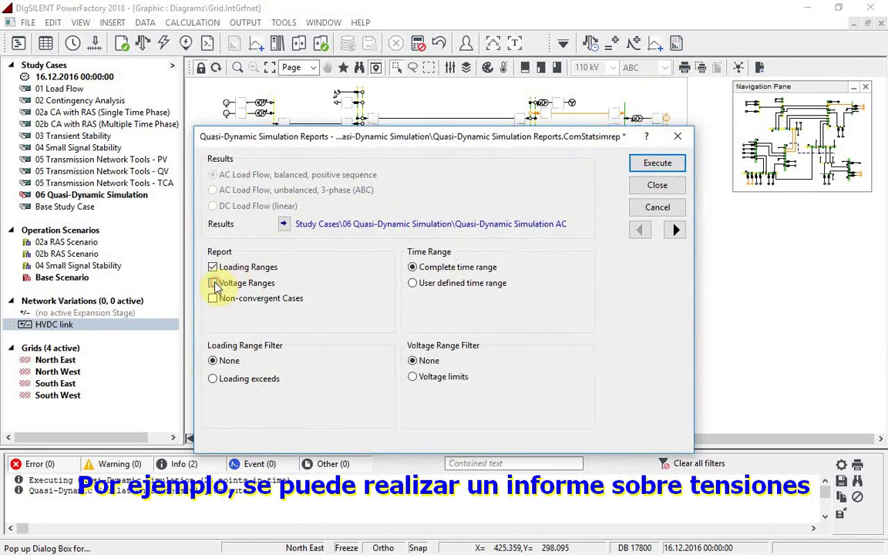
{"action": "left_click", "coordinate": [213, 266]}
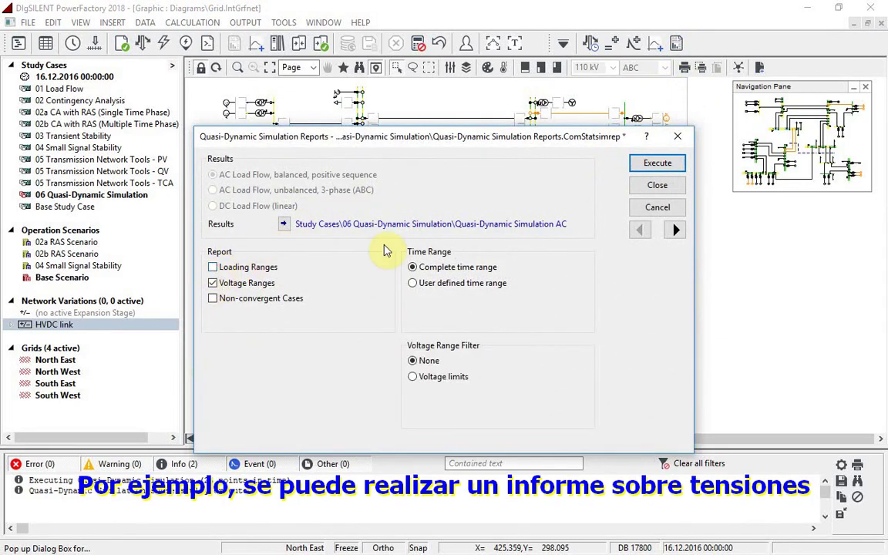
{"action": "left_click", "coordinate": [656, 163]}
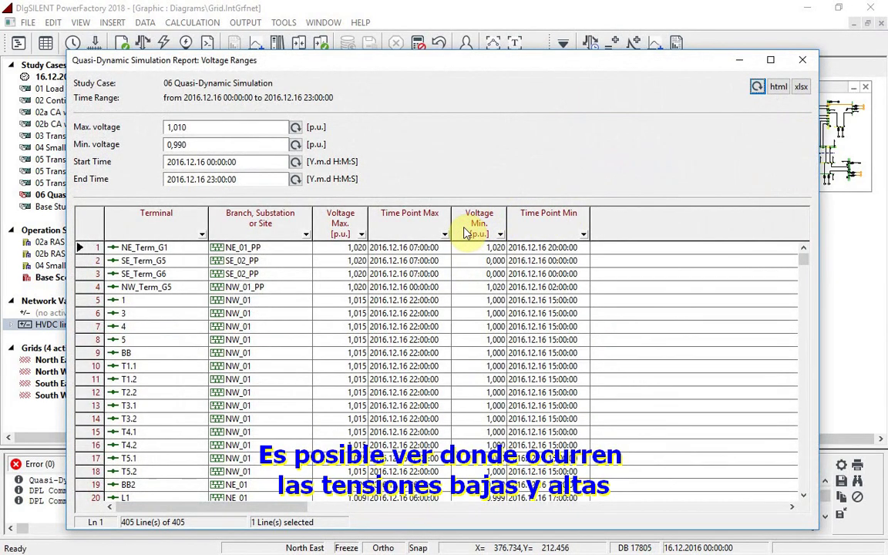
- Sort by Voltage Min., filter out 0,000 p.u. terminals, and select terminal 10 in NW_03
{"action": "left_click", "coordinate": [469, 231]}
{"action": "left_click", "coordinate": [500, 234]}
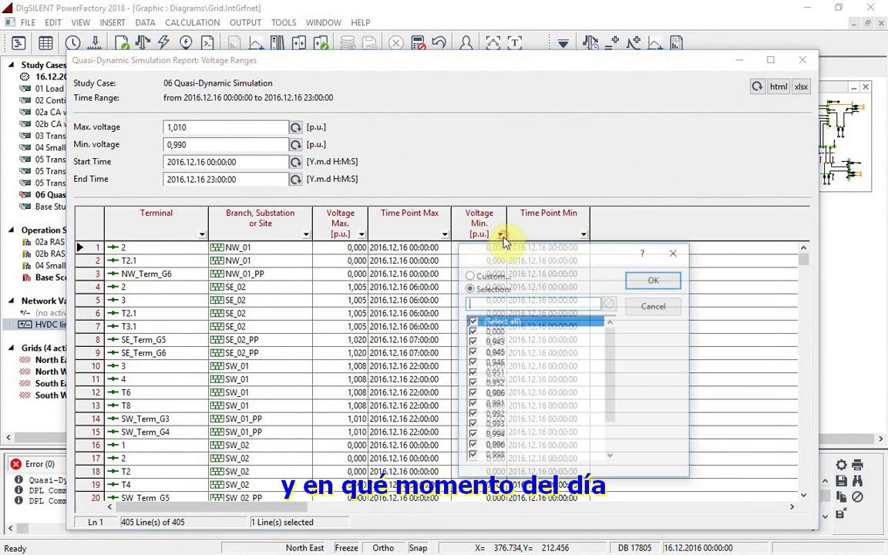
{"action": "left_click", "coordinate": [473, 332]}
{"action": "left_click", "coordinate": [646, 282]}
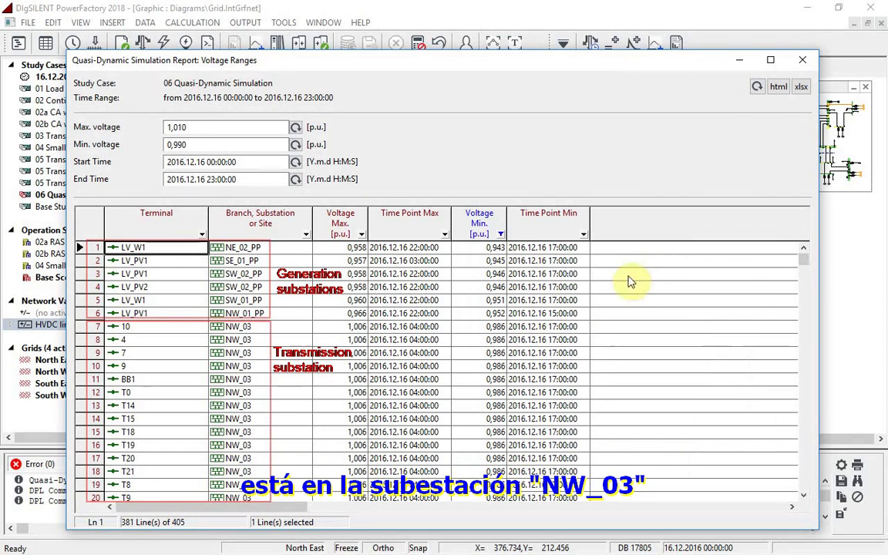
{"action": "left_click", "coordinate": [87, 329]}
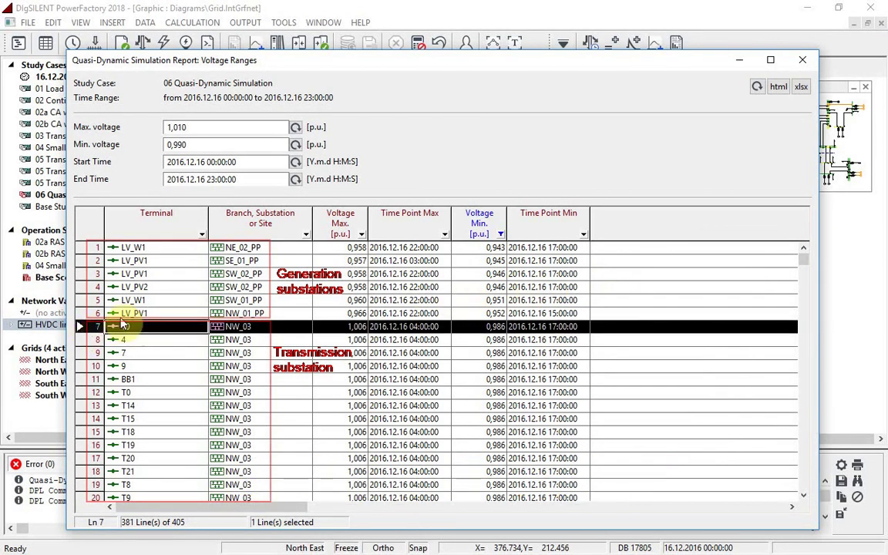
- Close the report, start a new plot, and add a curve row for busbar 10 filtered by NW_03
{"action": "left_click", "coordinate": [803, 60]}
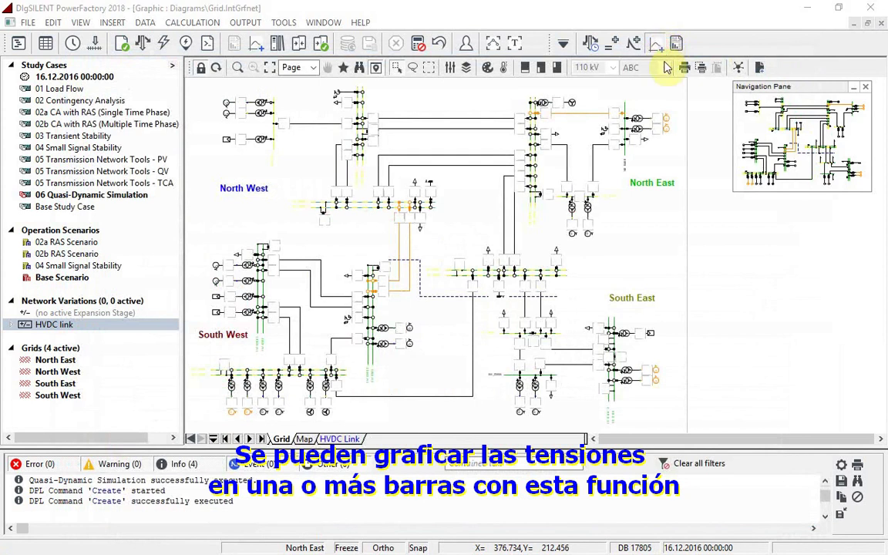
{"action": "left_click", "coordinate": [661, 45]}
{"action": "right_click", "coordinate": [280, 282]}
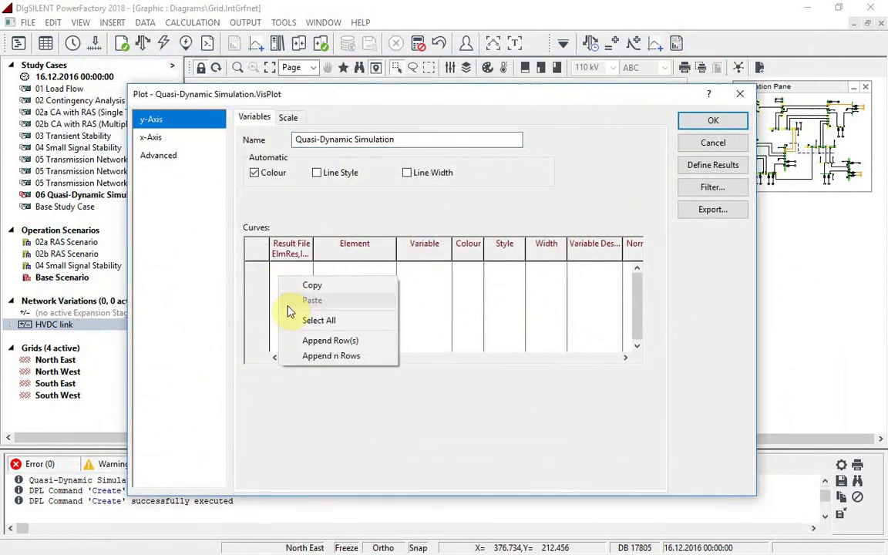
{"action": "left_click", "coordinate": [316, 340]}
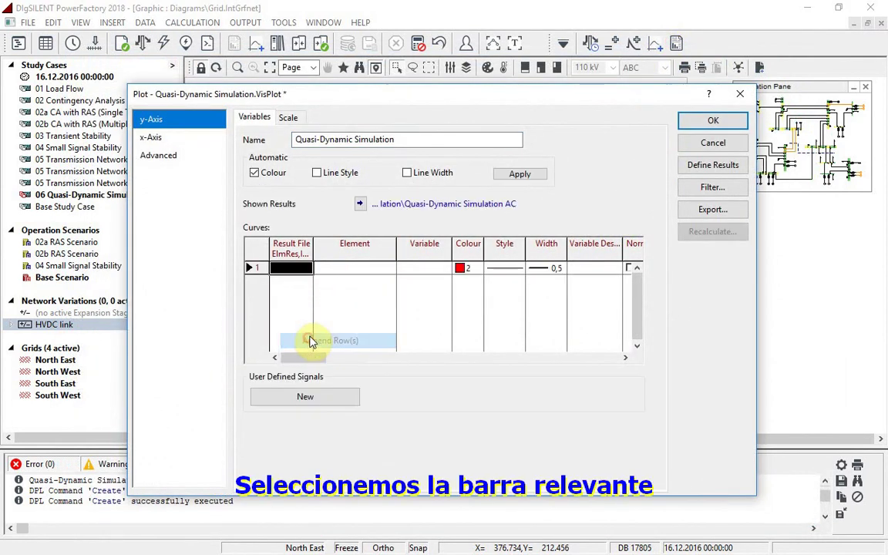
{"action": "double_click", "coordinate": [346, 268]}
{"action": "left_click", "coordinate": [385, 245]}
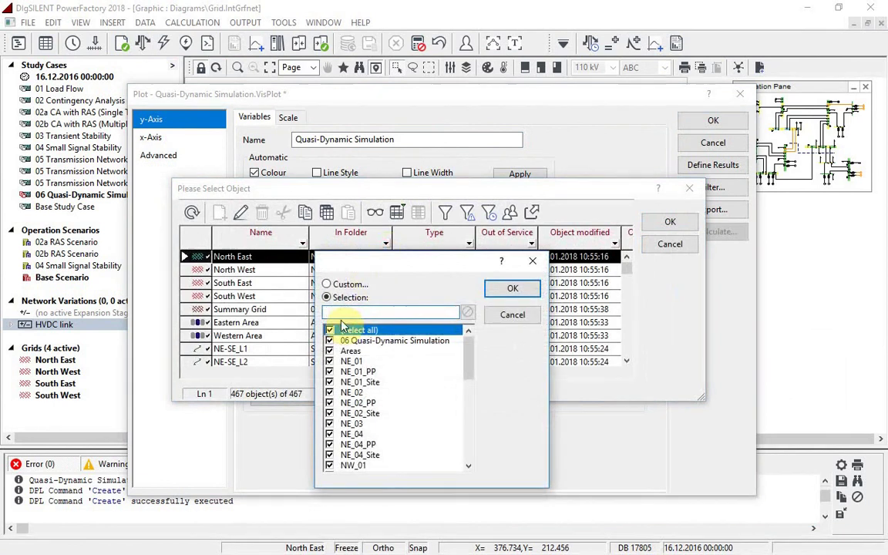
{"action": "type", "text": "NW_03"}
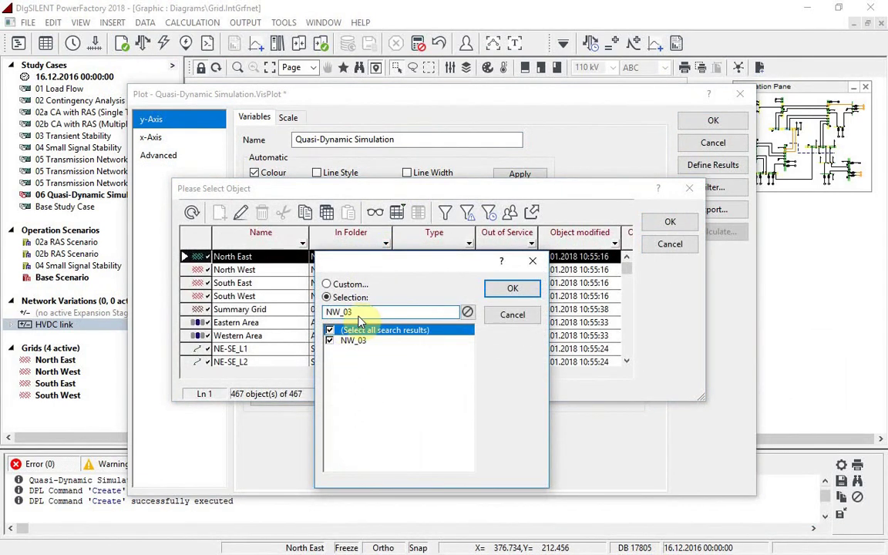
{"action": "left_click", "coordinate": [512, 289]}
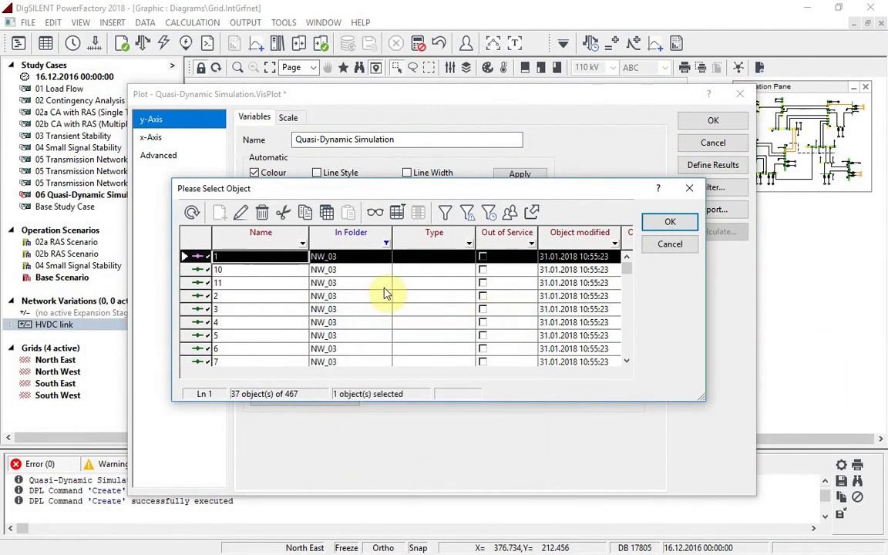
{"action": "double_click", "coordinate": [199, 269]}
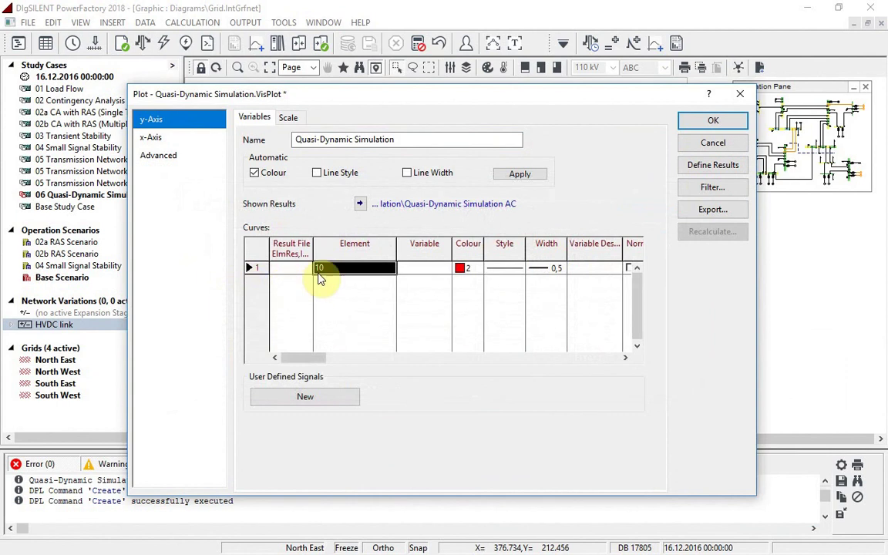
- Set the curve variable to voltage magnitude m:u in p.u. and create the plot
{"action": "double_click", "coordinate": [424, 270]}
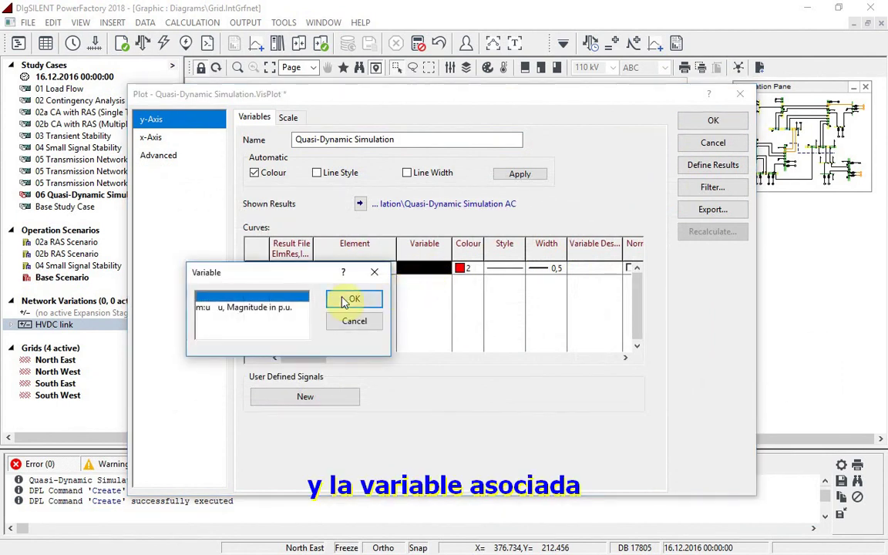
{"action": "left_click", "coordinate": [280, 308]}
{"action": "left_click", "coordinate": [354, 298]}
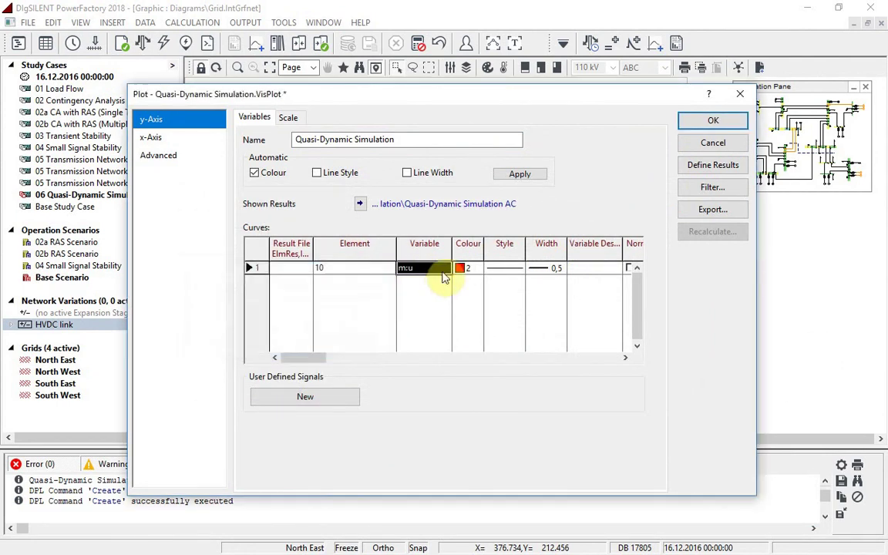
{"action": "left_click", "coordinate": [710, 121]}
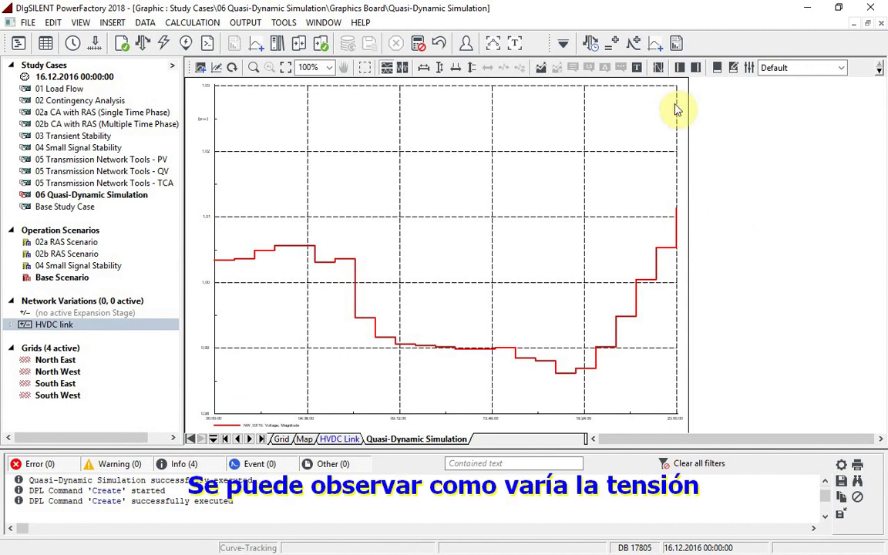
- Generate a Loading Ranges report instead of Voltage Ranges, with NE_L3 peaking at 94,662%
{"action": "left_click", "coordinate": [678, 45]}
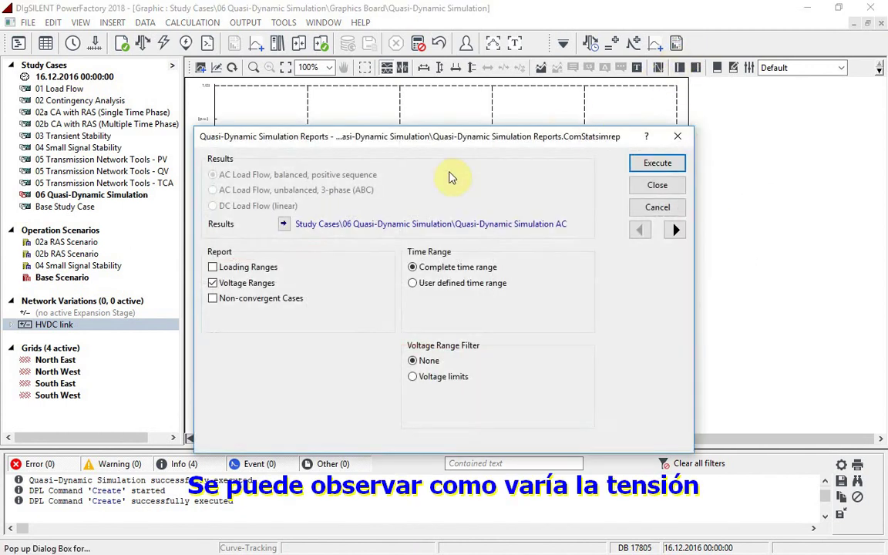
{"action": "left_click", "coordinate": [240, 268]}
{"action": "left_click", "coordinate": [228, 283]}
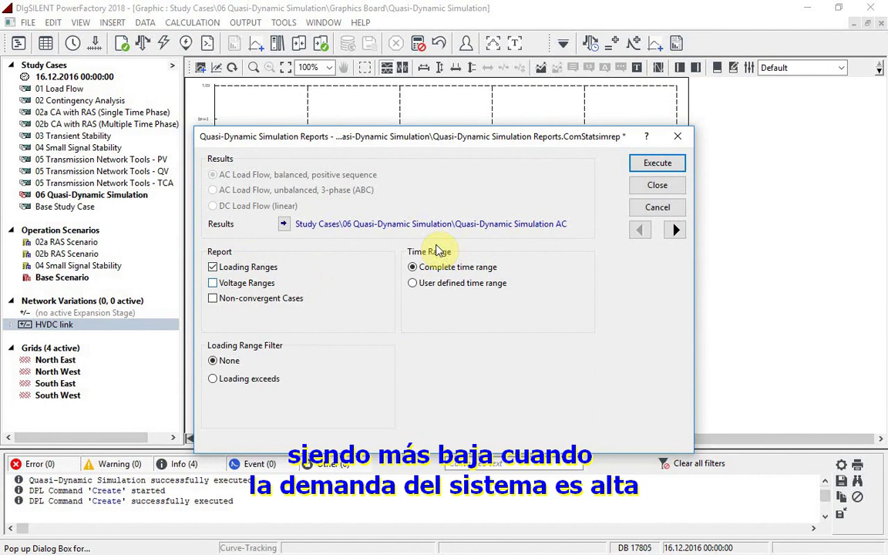
{"action": "left_click", "coordinate": [657, 164]}
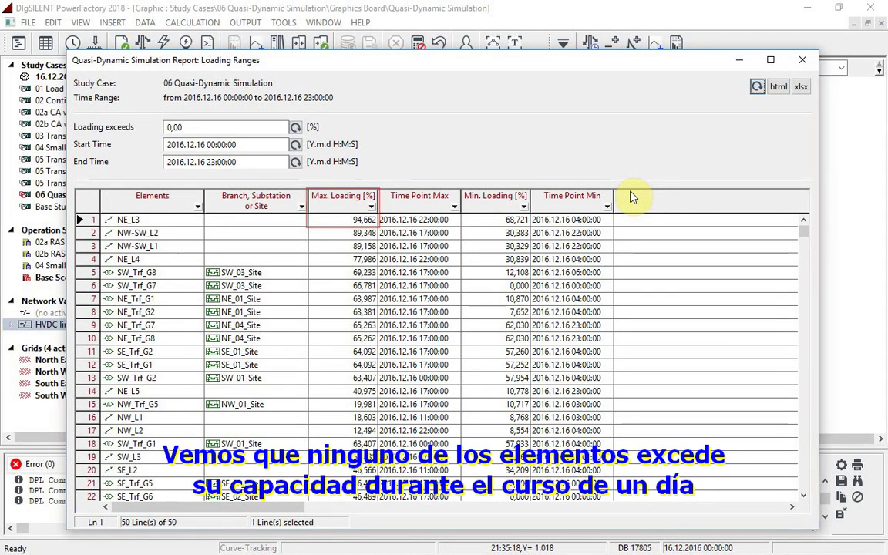
- Close the report, enable Planned Outages under Maintenance & Events, and show the used outages
{"action": "left_click", "coordinate": [802, 62]}
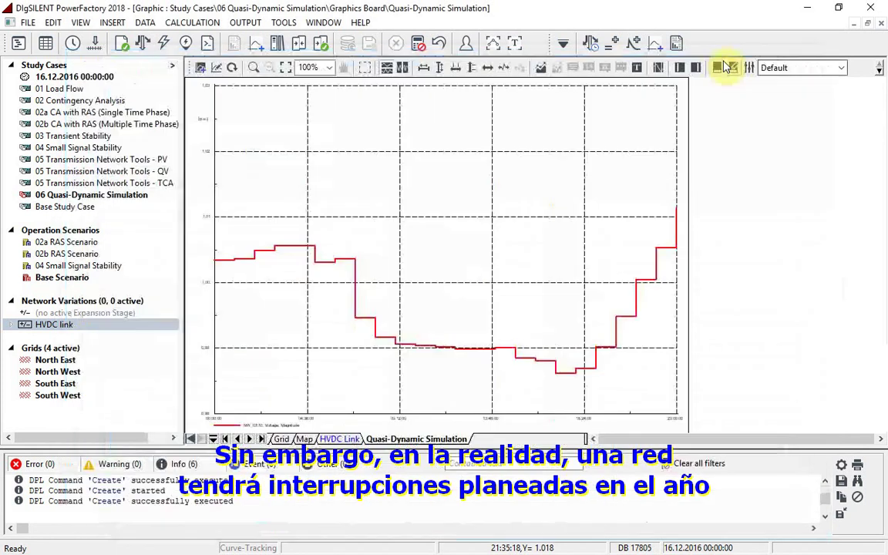
{"action": "left_click", "coordinate": [594, 43]}
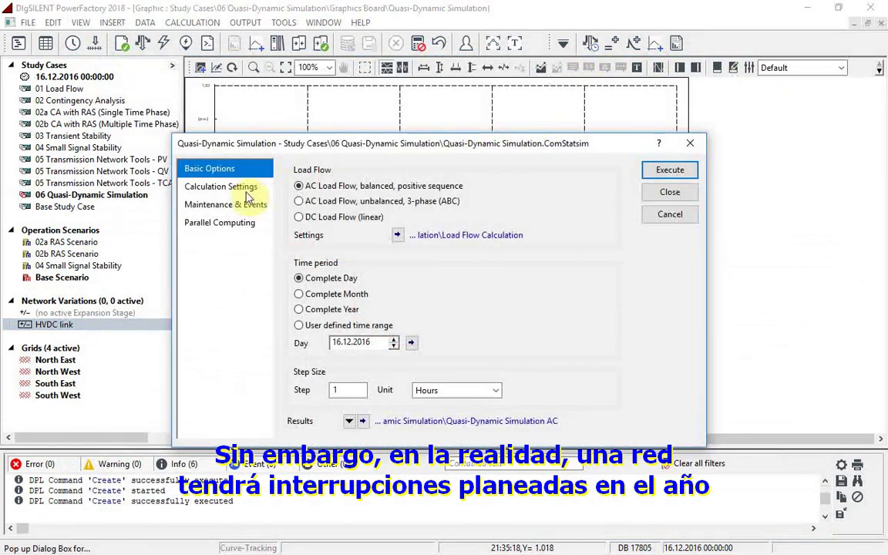
{"action": "left_click", "coordinate": [214, 204]}
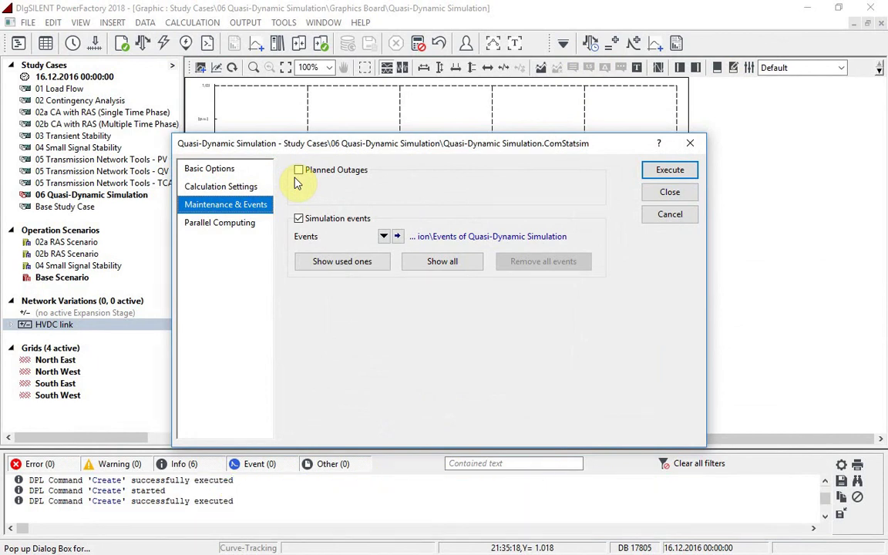
{"action": "left_click", "coordinate": [300, 173]}
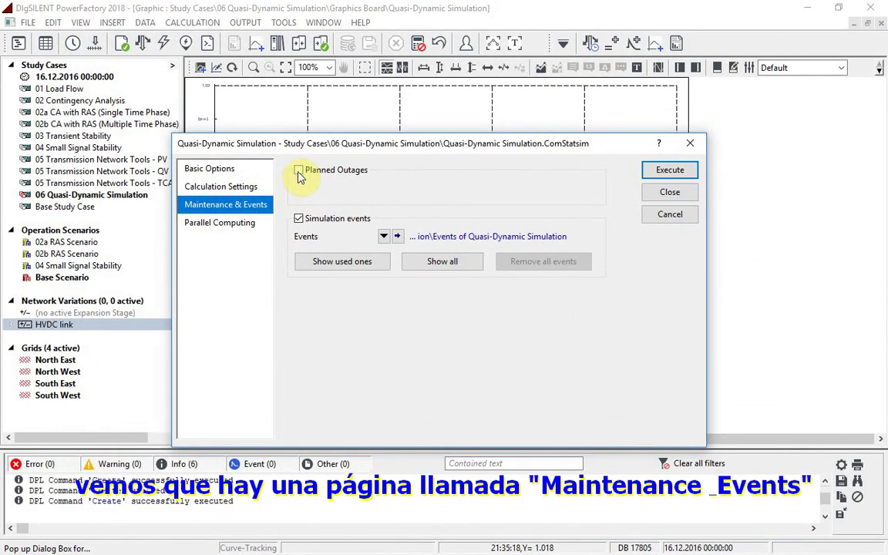
{"action": "left_click", "coordinate": [345, 190]}
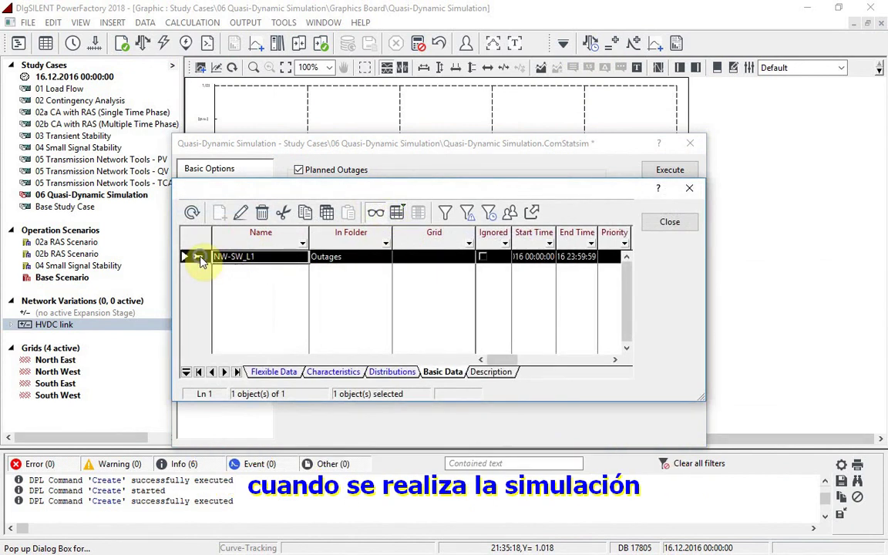
- Mark the NW-SW_L1 outage in the Grid diagram and close the outage list
{"action": "right_click", "coordinate": [199, 259]}
{"action": "left_click", "coordinate": [264, 226]}
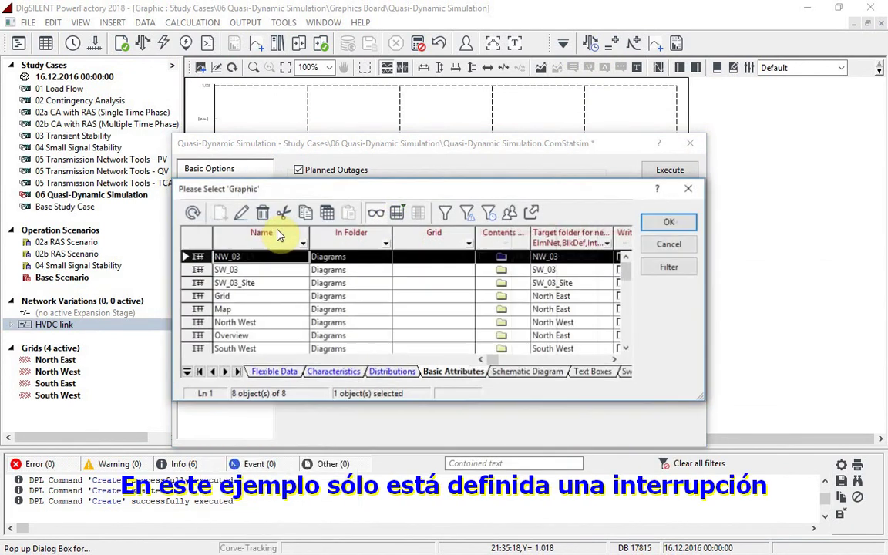
{"action": "left_click", "coordinate": [222, 296]}
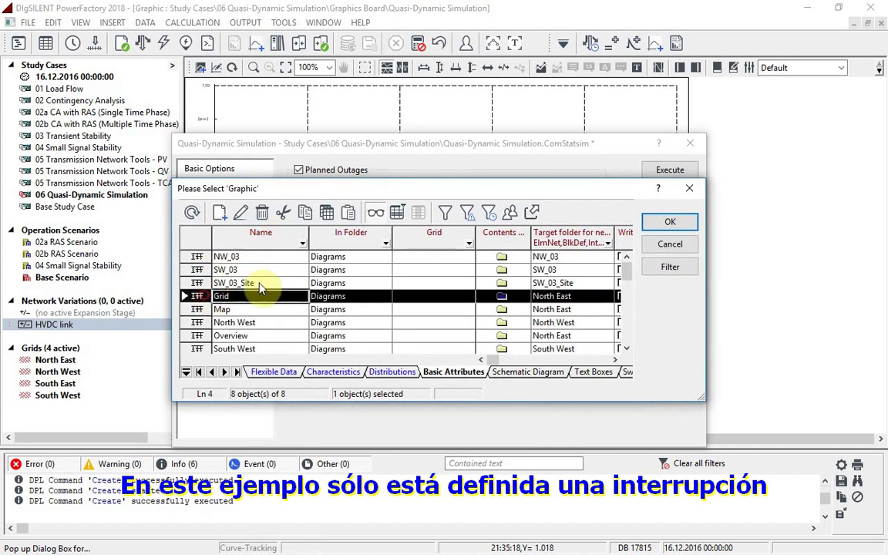
{"action": "left_click", "coordinate": [680, 223]}
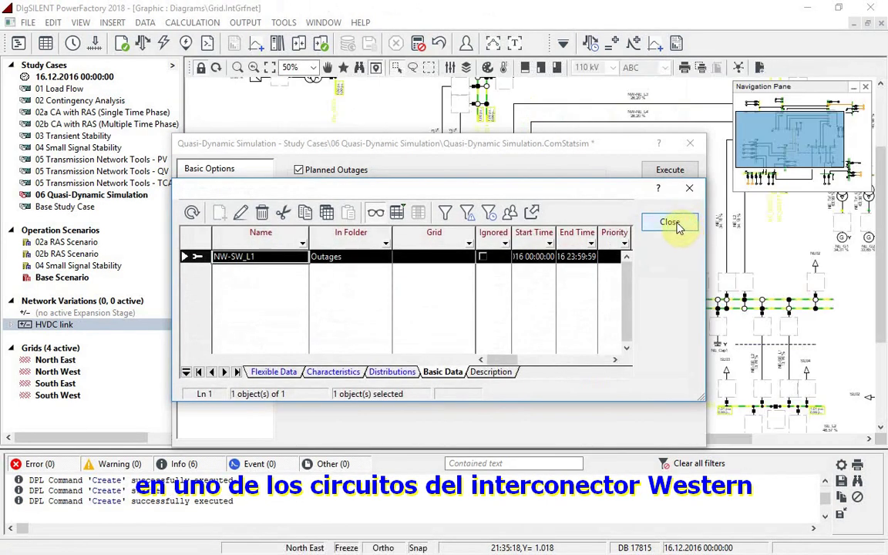
{"action": "left_click", "coordinate": [669, 222]}
- Rerun the day simulation with the outage and generate Loading Ranges, showing NW-SW_L2 at 158,798%
{"action": "left_click", "coordinate": [670, 194]}
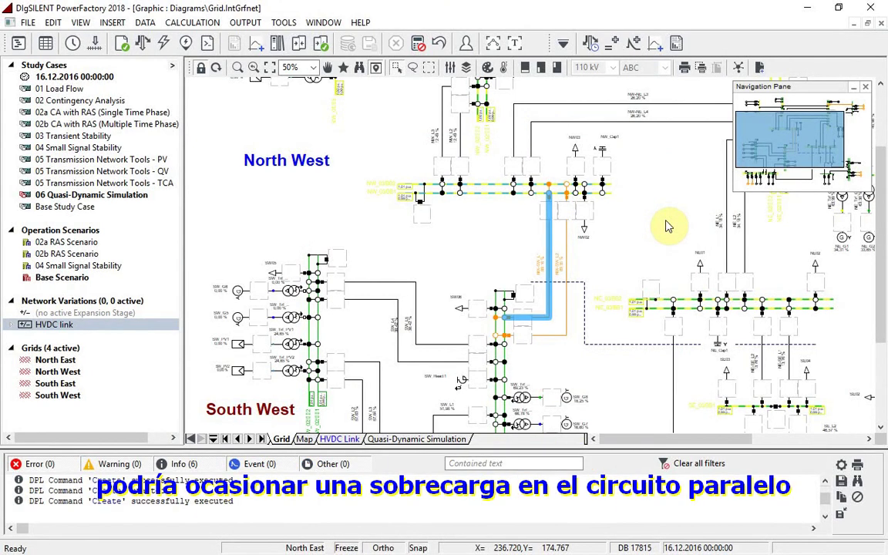
{"action": "left_click", "coordinate": [589, 47]}
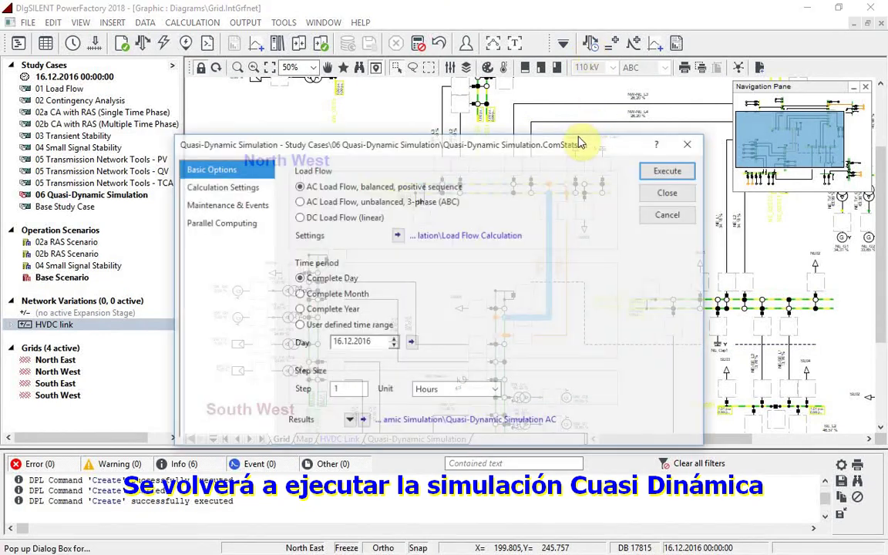
{"action": "left_click", "coordinate": [648, 173]}
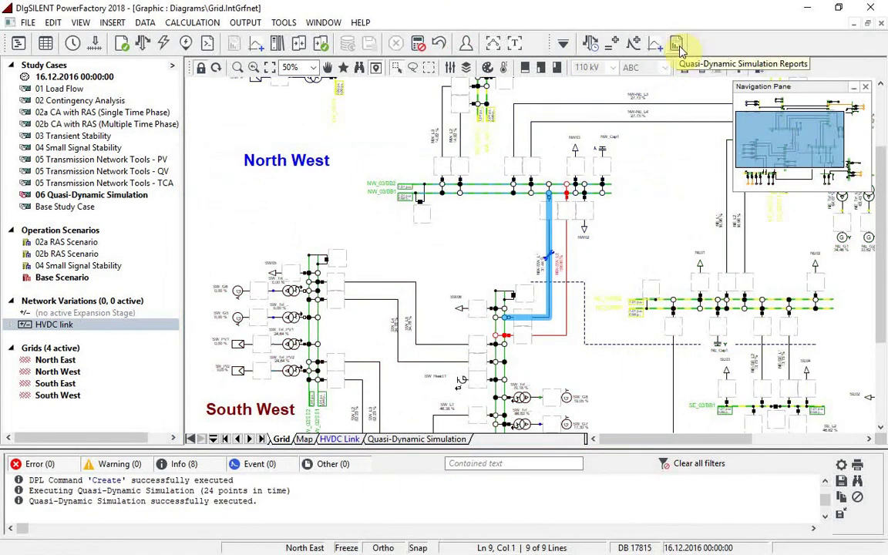
{"action": "left_click", "coordinate": [676, 43]}
{"action": "left_click", "coordinate": [652, 162]}
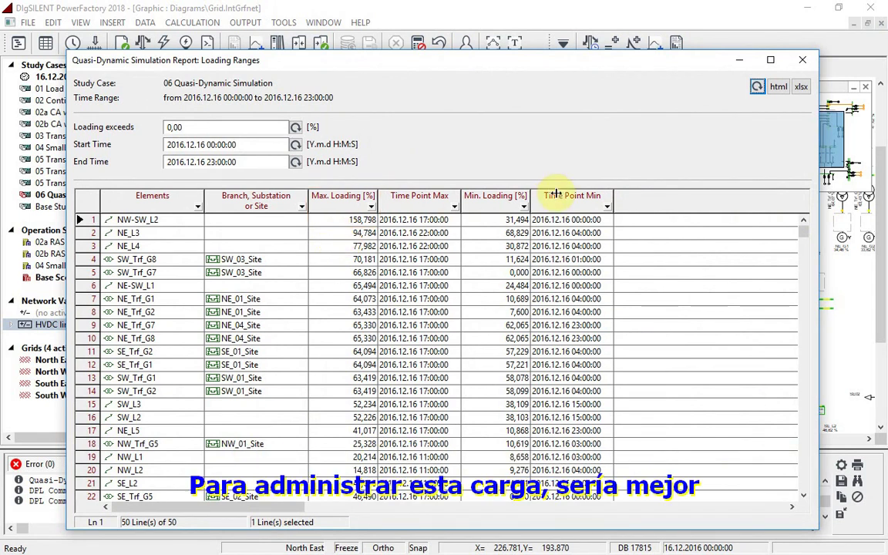
- Close the report and activate the HVDC link network variation in the Data Manager tree
{"action": "left_click", "coordinate": [803, 60]}
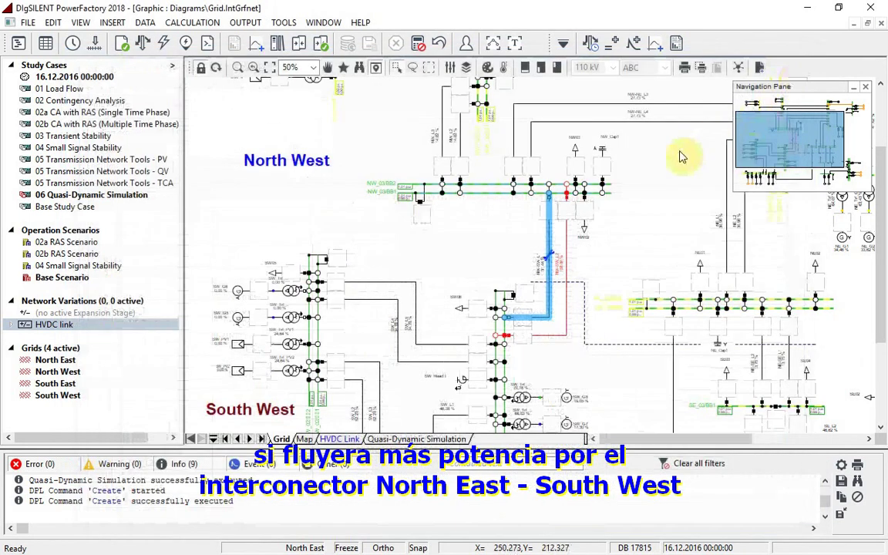
{"action": "scroll", "coordinate": [659, 171], "scroll_direction": "down", "scroll_amount": 5}
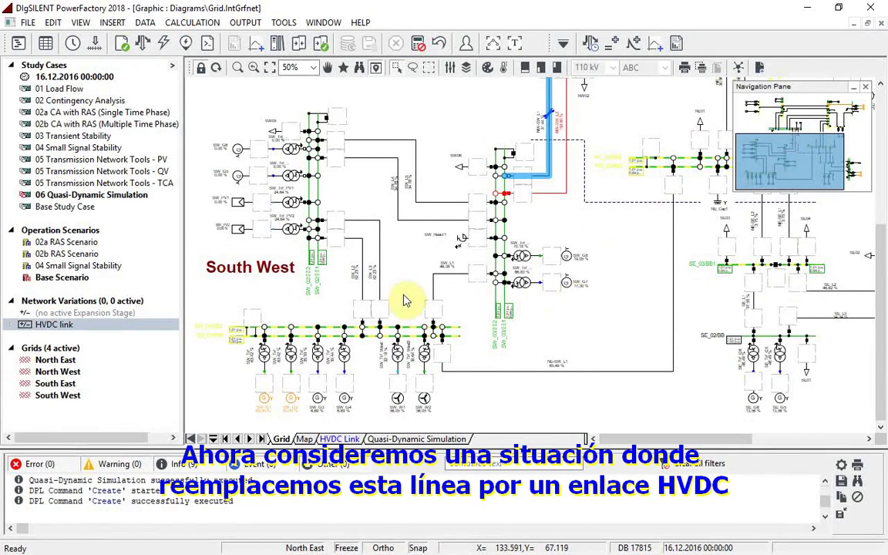
{"action": "right_click", "coordinate": [46, 328]}
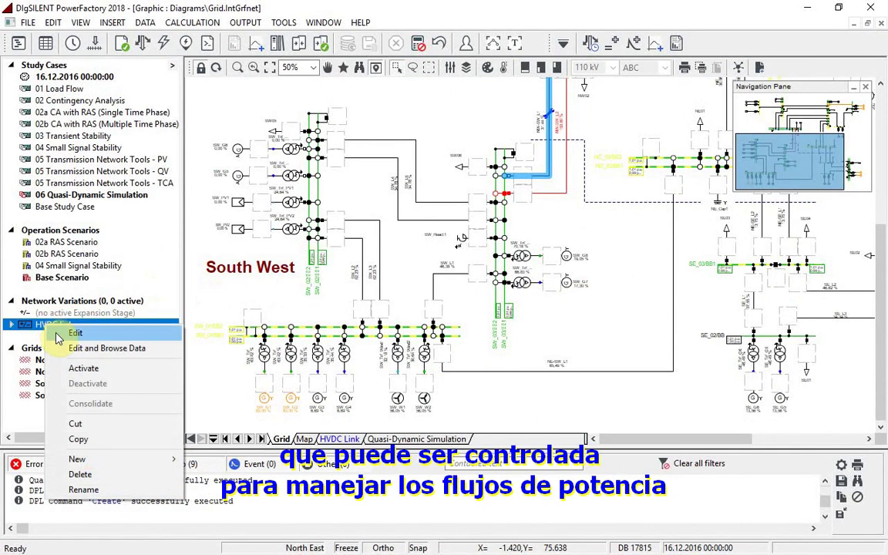
{"action": "left_click", "coordinate": [84, 369]}
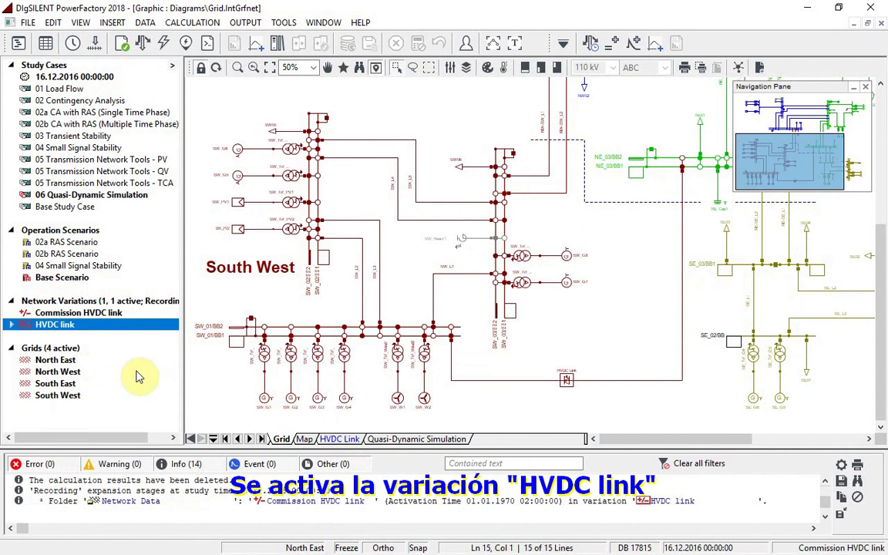
- In the HVDC Link diagram, enable active power participation under HVDC Converter 2's P-setpoint adaption
{"action": "right_click", "coordinate": [568, 381]}
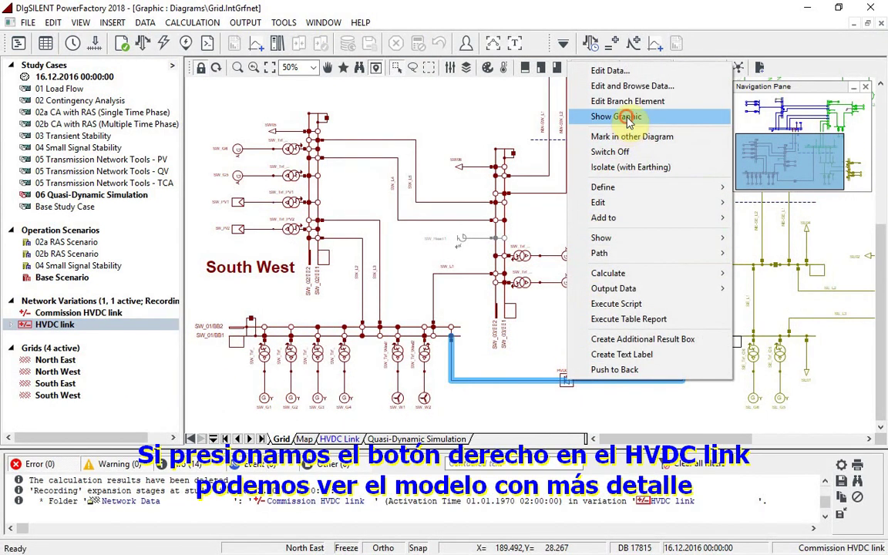
{"action": "left_click", "coordinate": [623, 117]}
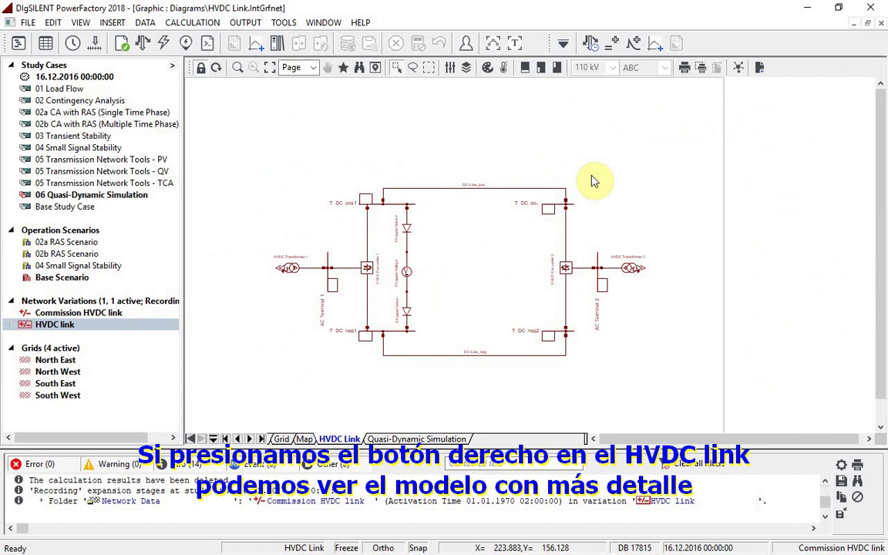
{"action": "double_click", "coordinate": [565, 268]}
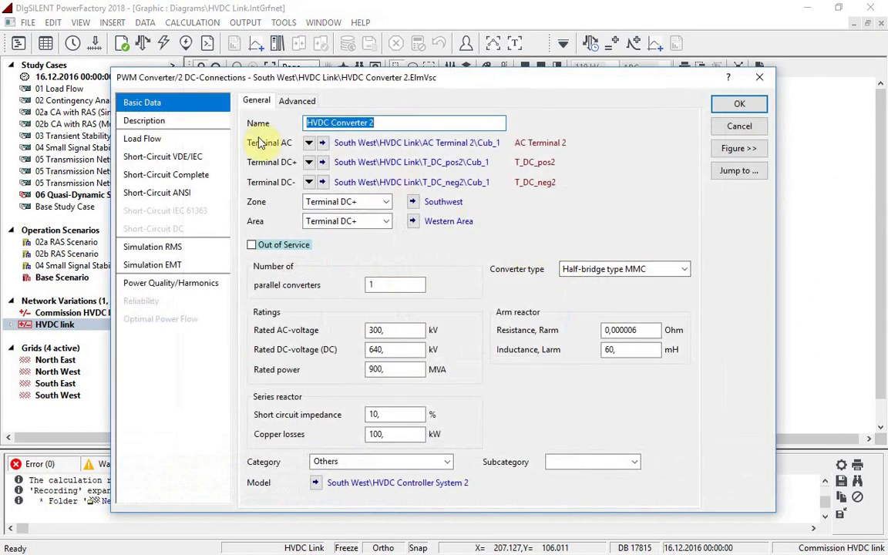
{"action": "left_click", "coordinate": [171, 140]}
{"action": "left_click", "coordinate": [317, 102]}
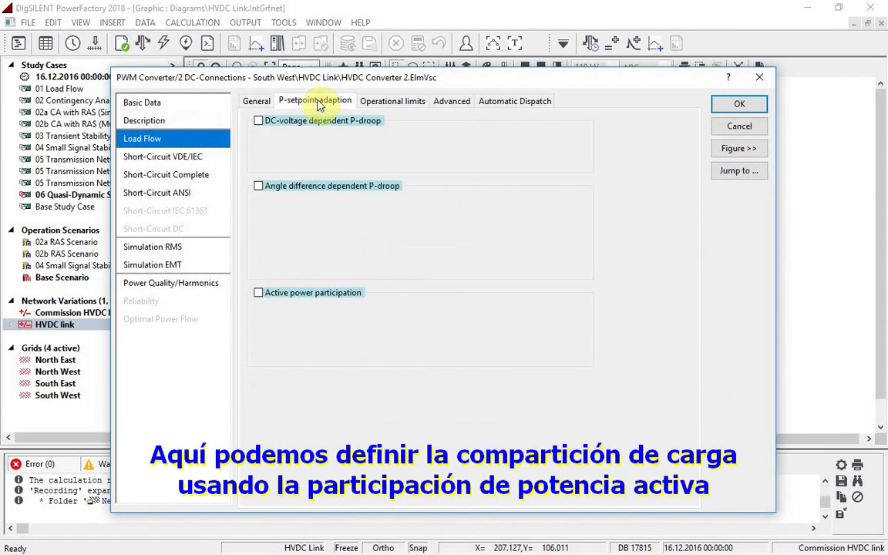
{"action": "left_click", "coordinate": [258, 294]}
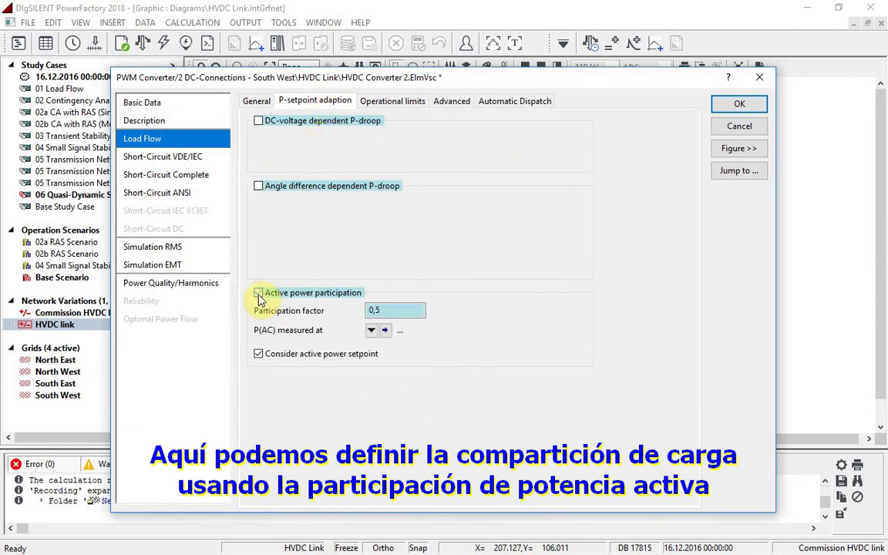
- Measure P(AC) at the NW-SW Interconnector with participation factor 1,0 and confirm
{"action": "left_click", "coordinate": [371, 330]}
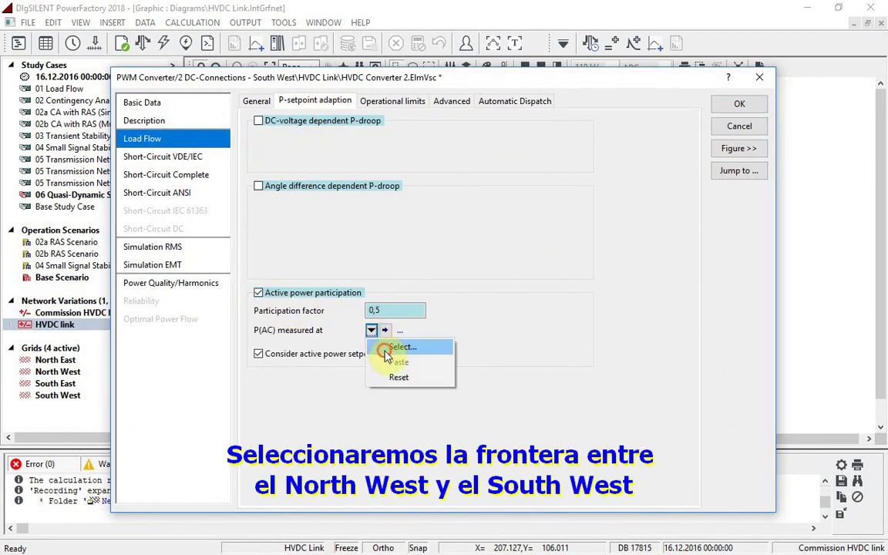
{"action": "left_click", "coordinate": [390, 349]}
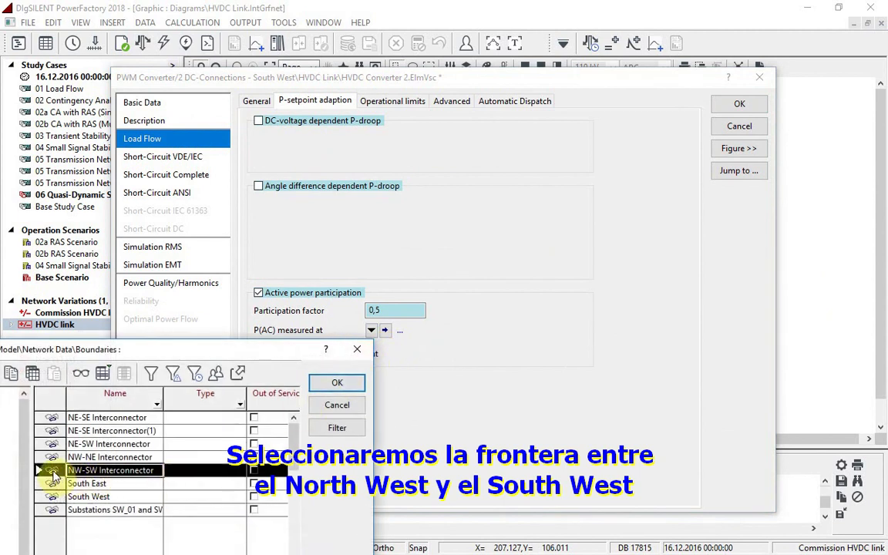
{"action": "double_click", "coordinate": [51, 472]}
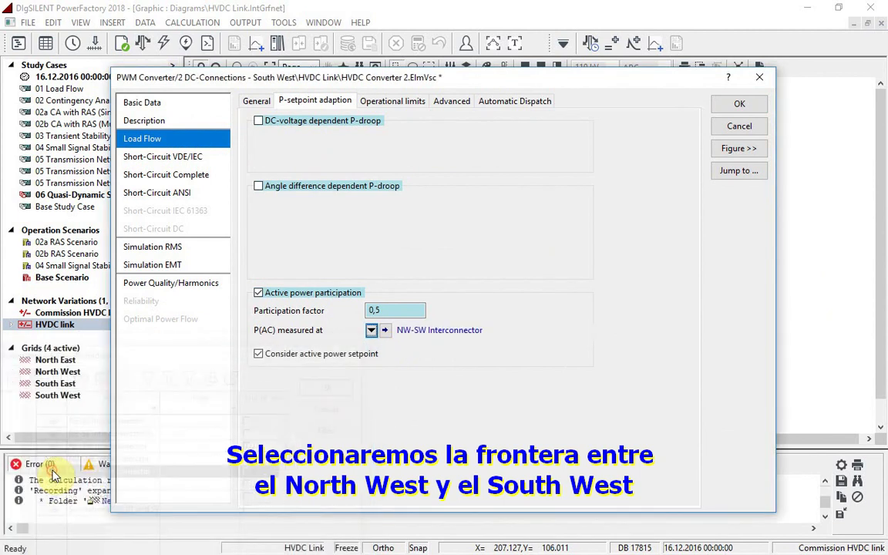
{"action": "left_click", "coordinate": [385, 310]}
{"action": "type", "text": "1,0"}
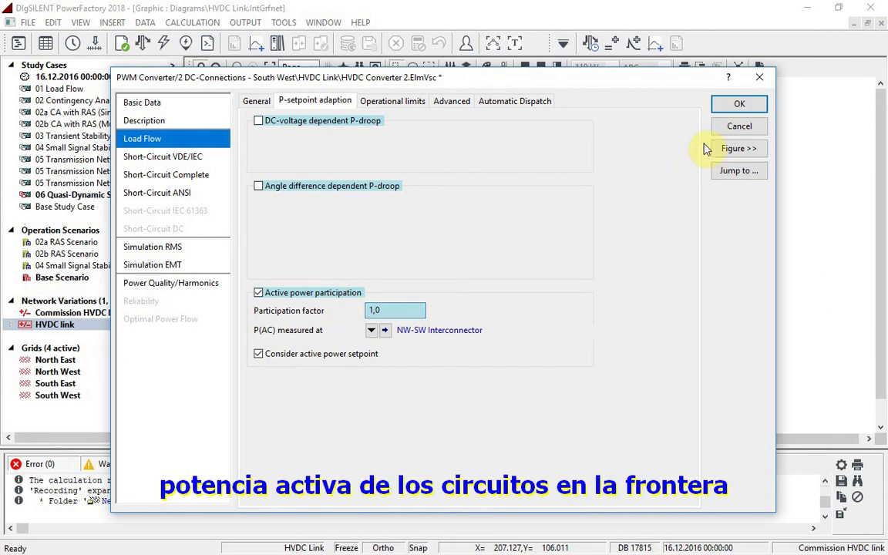
{"action": "left_click", "coordinate": [732, 108]}
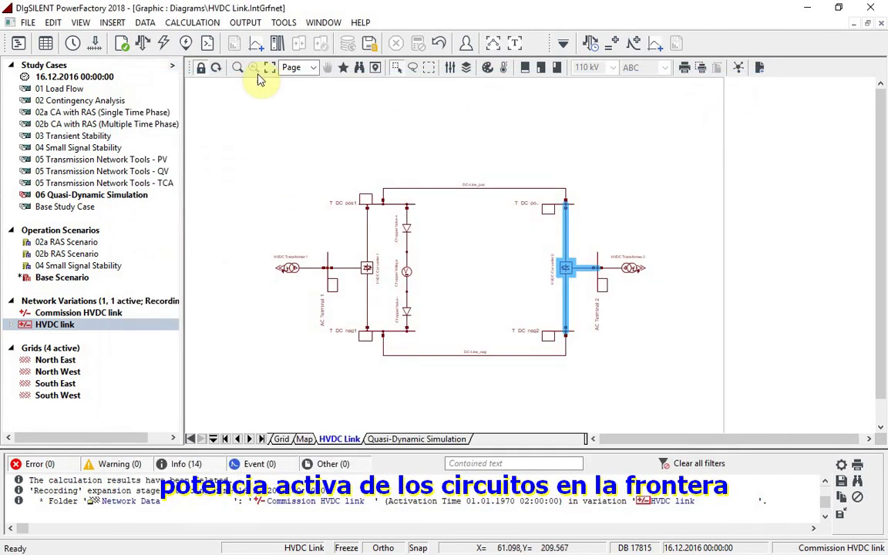
- Run a load flow and check the Overview interconnector flows: NW-SW -246,77 MW, NE-SW -246,73 MW
{"action": "left_click", "coordinate": [141, 45]}
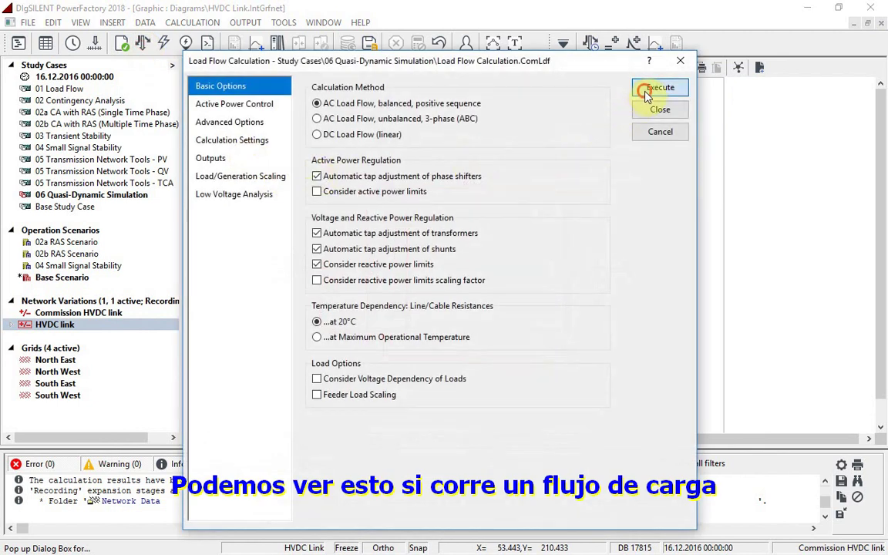
{"action": "left_click", "coordinate": [647, 91]}
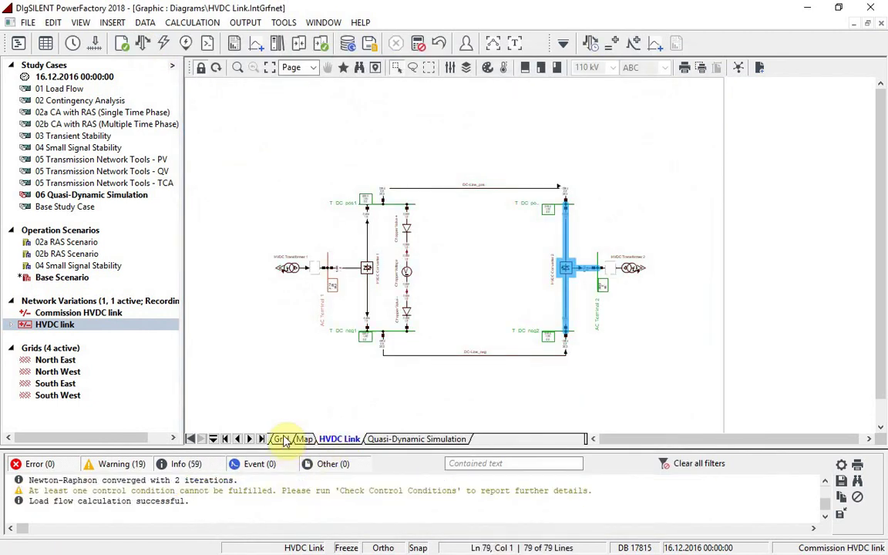
{"action": "left_click", "coordinate": [284, 439]}
{"action": "left_click", "coordinate": [236, 439]}
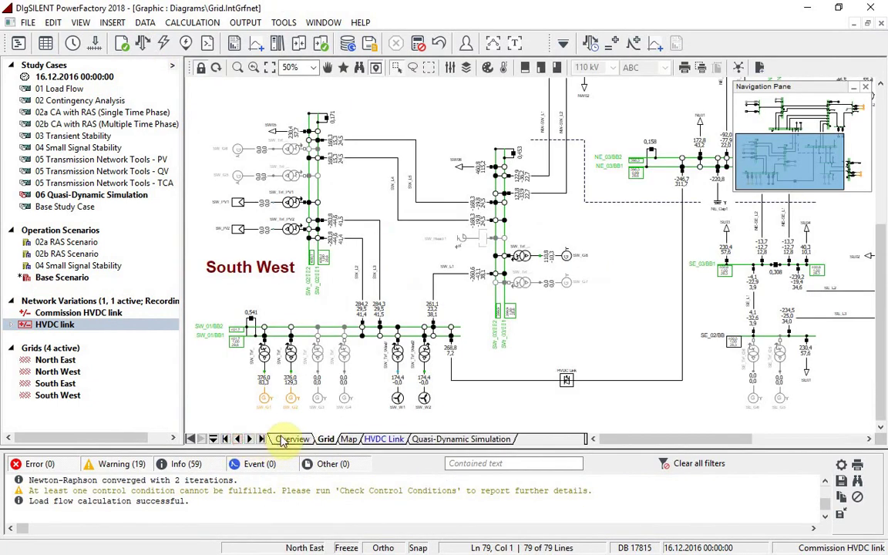
{"action": "left_click", "coordinate": [284, 441]}
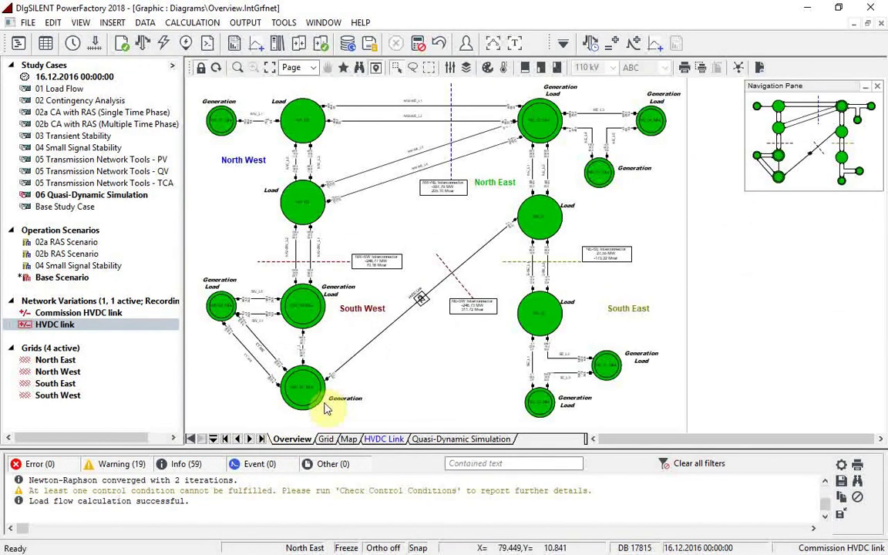
{"action": "mouse_move", "coordinate": [385, 270]}
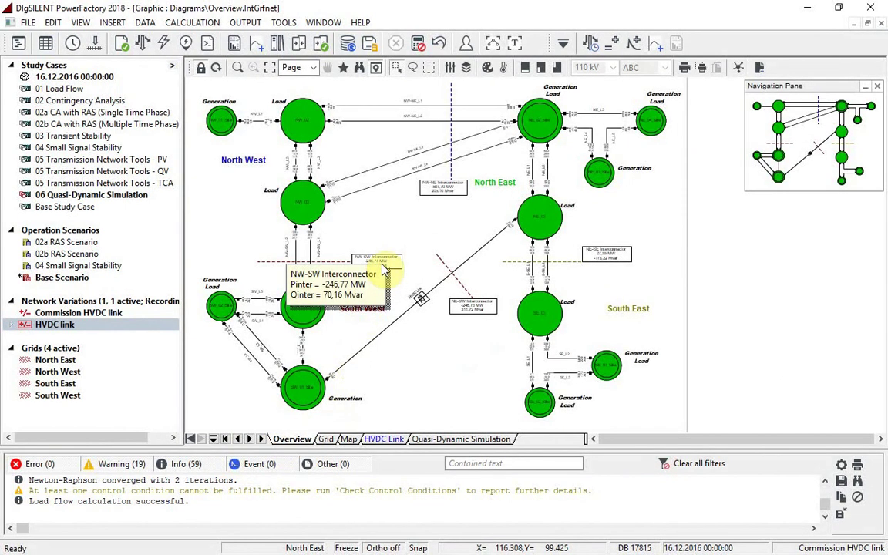
{"action": "mouse_move", "coordinate": [477, 312]}
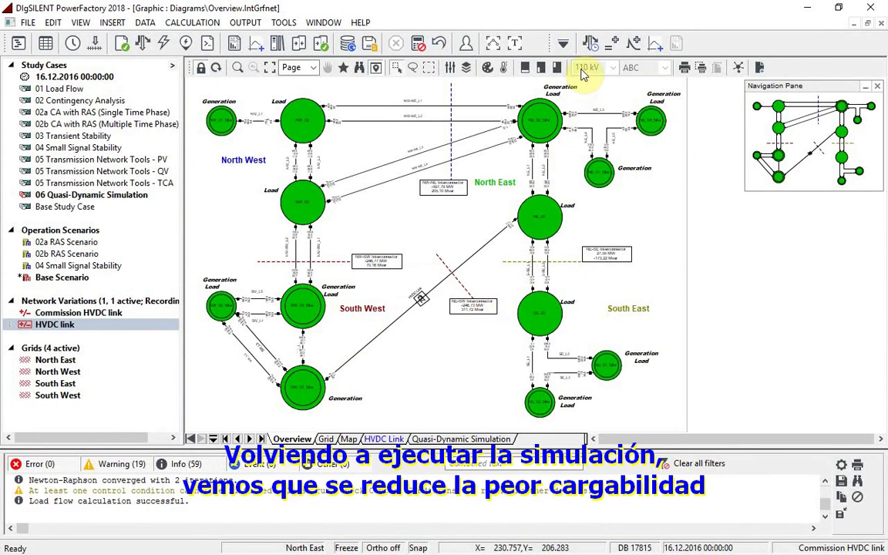
- Rerun the day's quasi-dynamic simulation and review the Loading Ranges report, with NW-SW_L2 peaking at 118,805 %
{"action": "left_click", "coordinate": [592, 43]}
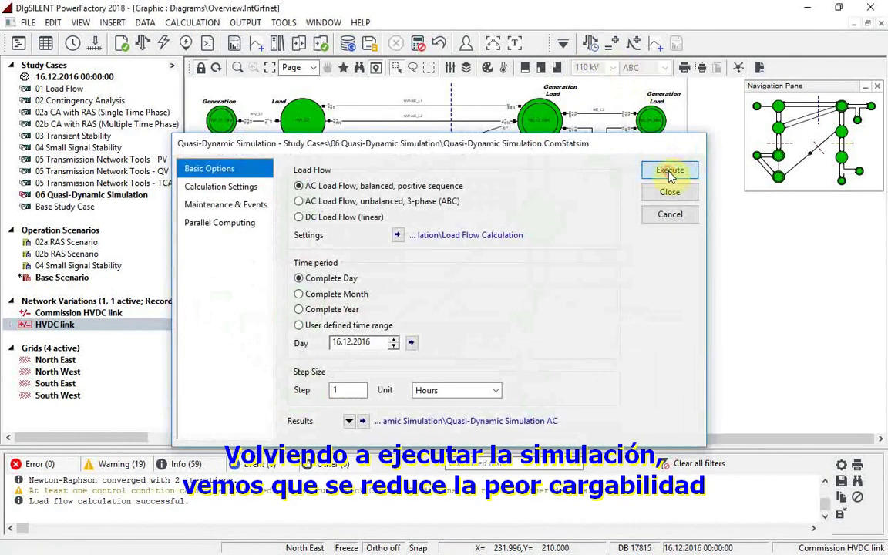
{"action": "left_click", "coordinate": [668, 171]}
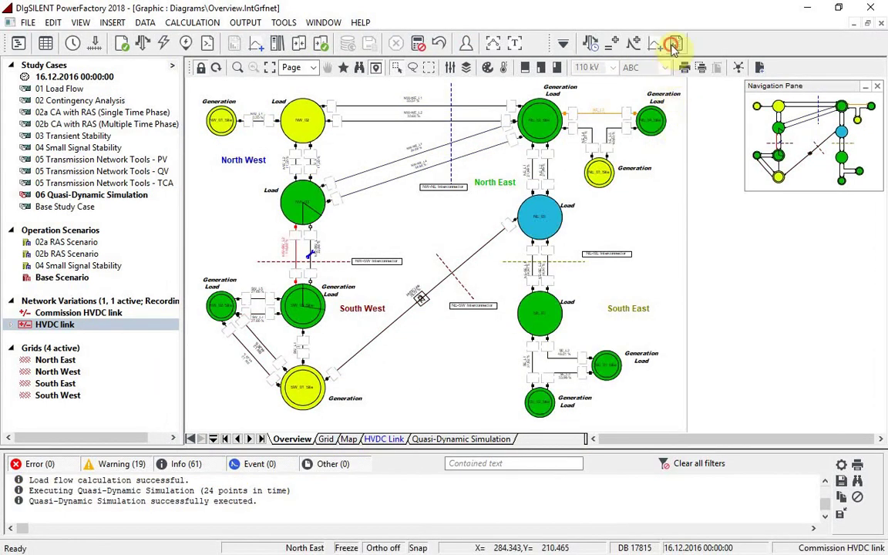
{"action": "left_click", "coordinate": [673, 47]}
{"action": "left_click", "coordinate": [665, 164]}
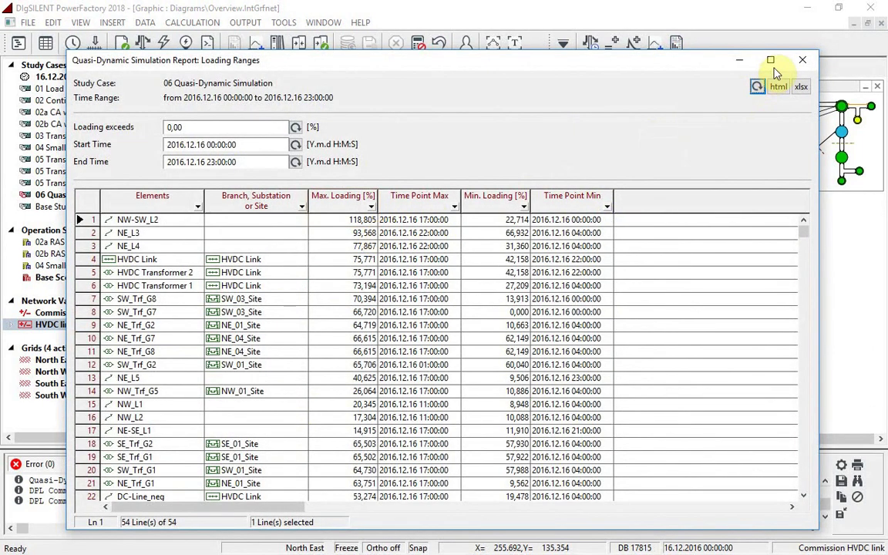
{"action": "left_click", "coordinate": [800, 61]}
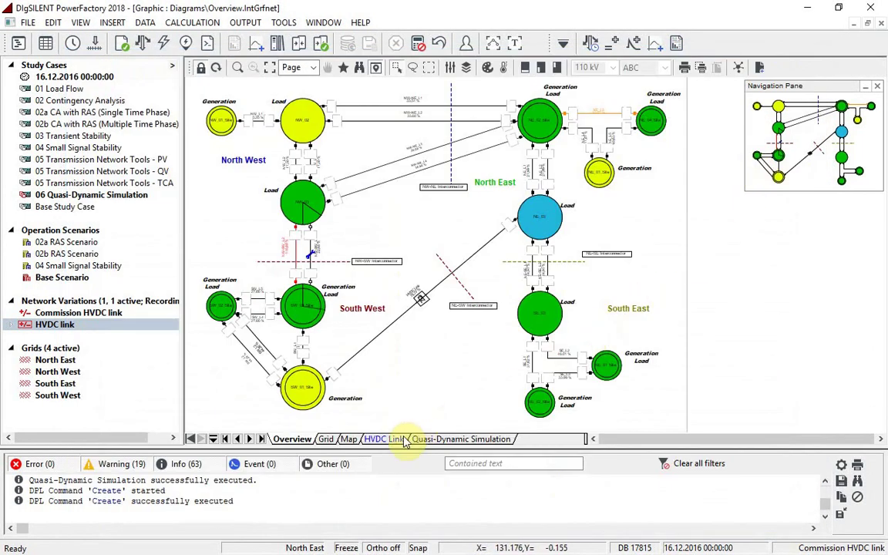
- Set HVDC Converter 2's load flow participation factor to 1,5
{"action": "left_click", "coordinate": [396, 437]}
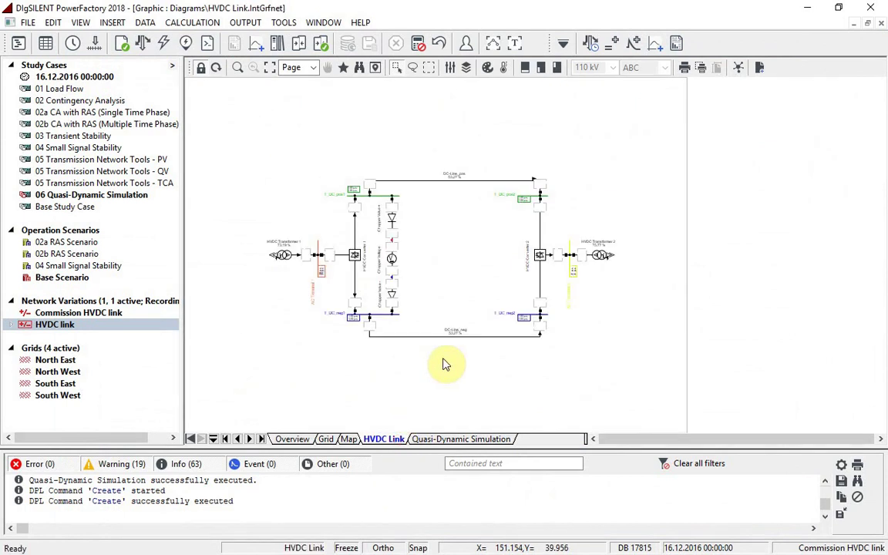
{"action": "double_click", "coordinate": [540, 258]}
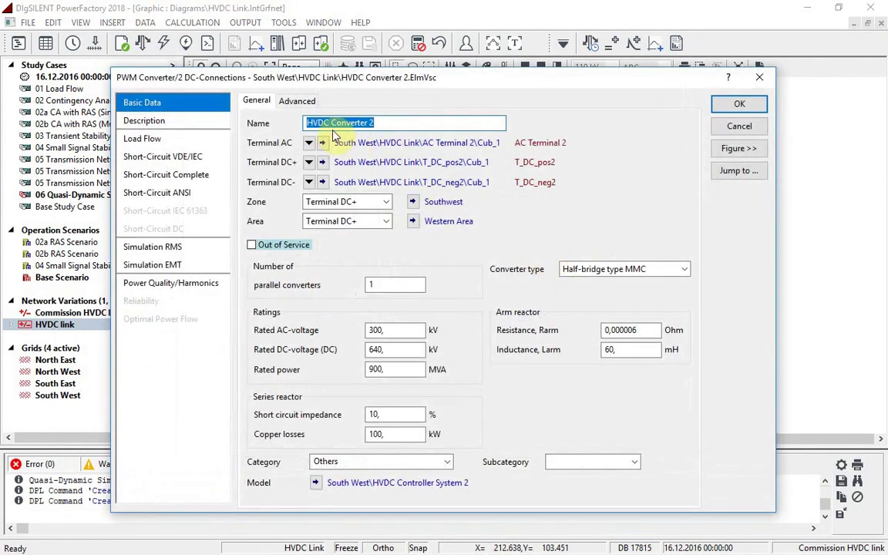
{"action": "left_click", "coordinate": [197, 138]}
{"action": "left_click", "coordinate": [383, 309]}
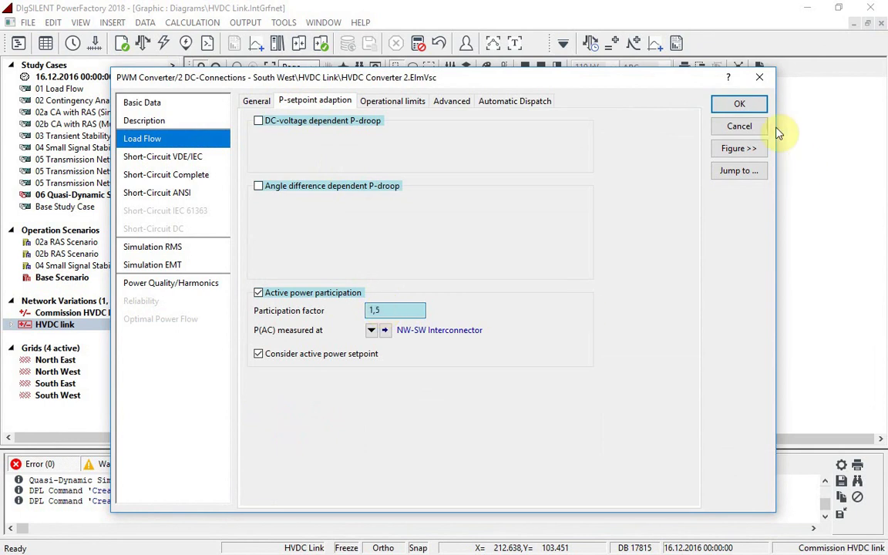
{"action": "left_click", "coordinate": [739, 105]}
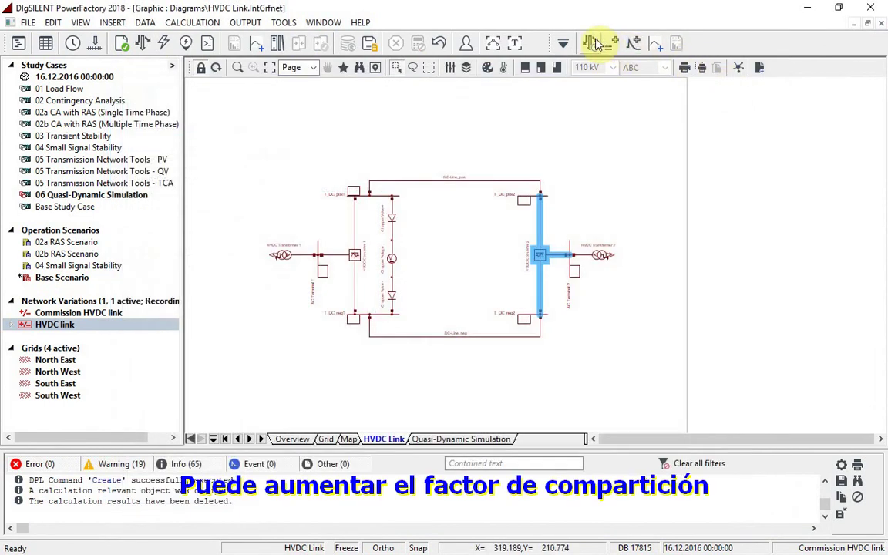
- Rerun the day's quasi-dynamic simulation and generate the Loading Ranges report, now peaking at 95,175 %
{"action": "left_click", "coordinate": [595, 44]}
{"action": "left_click", "coordinate": [675, 172]}
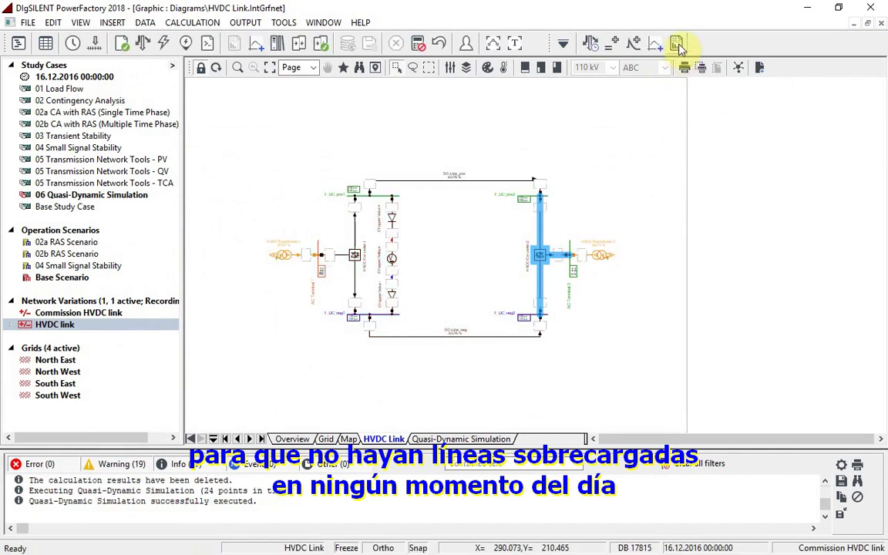
{"action": "left_click", "coordinate": [677, 44]}
{"action": "left_click", "coordinate": [646, 169]}
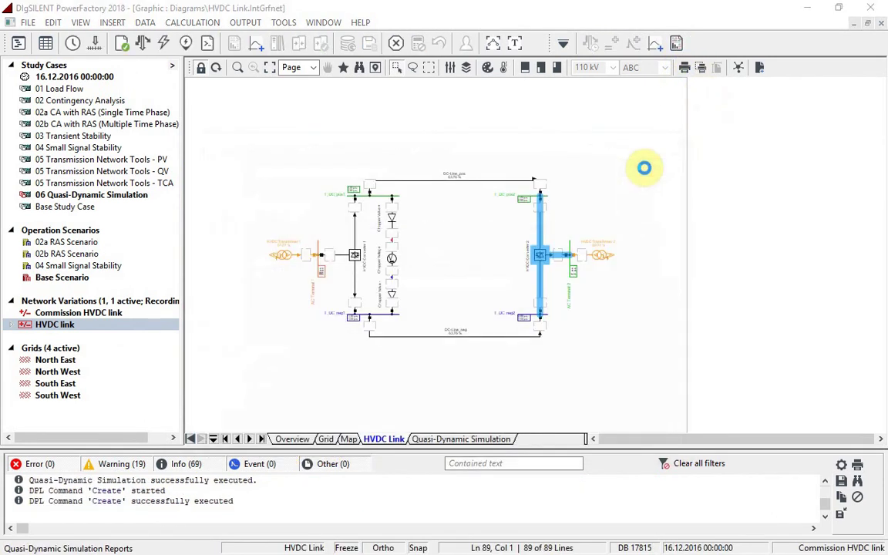